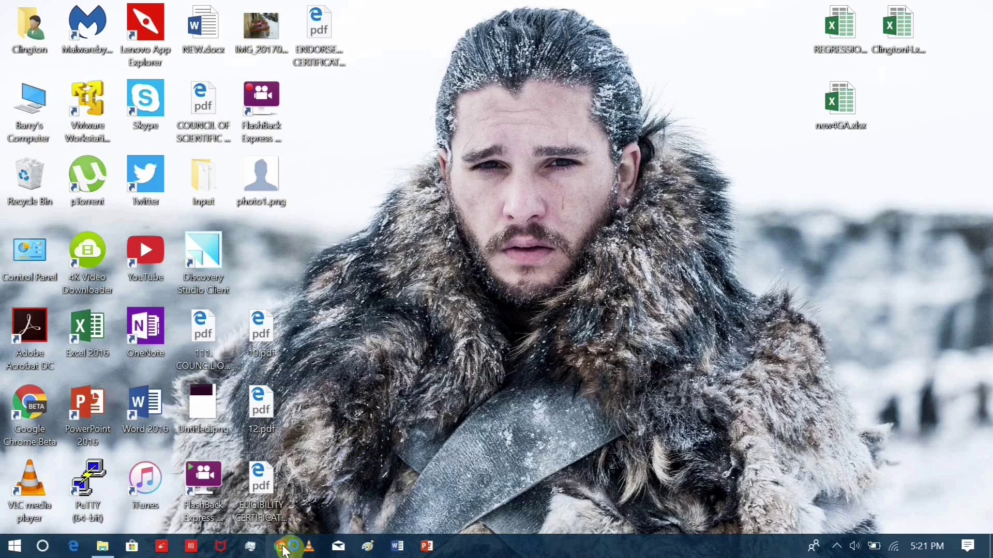
Open Chrome and load the online-inspire.gov.in portal home page.
left_click(281, 547)
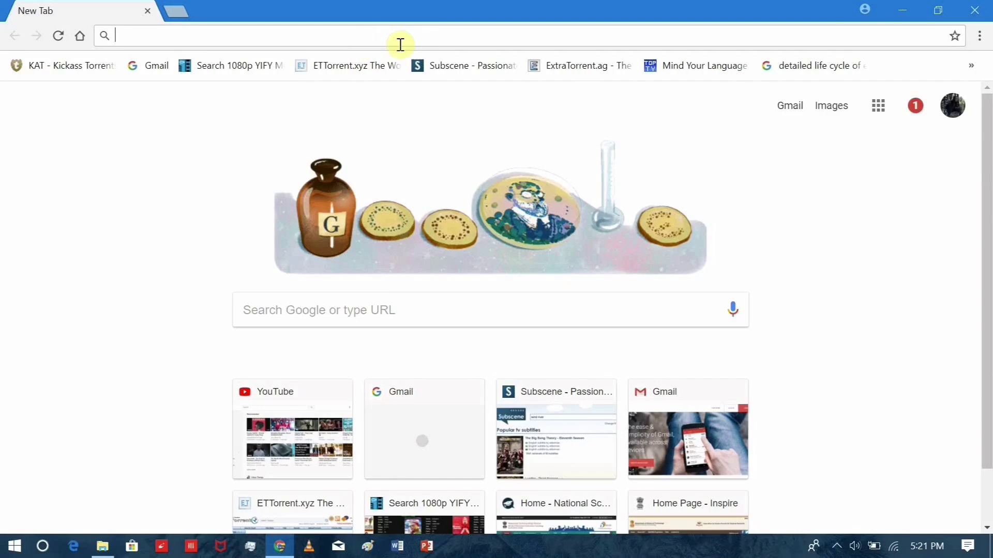
type("on")
key("Return")
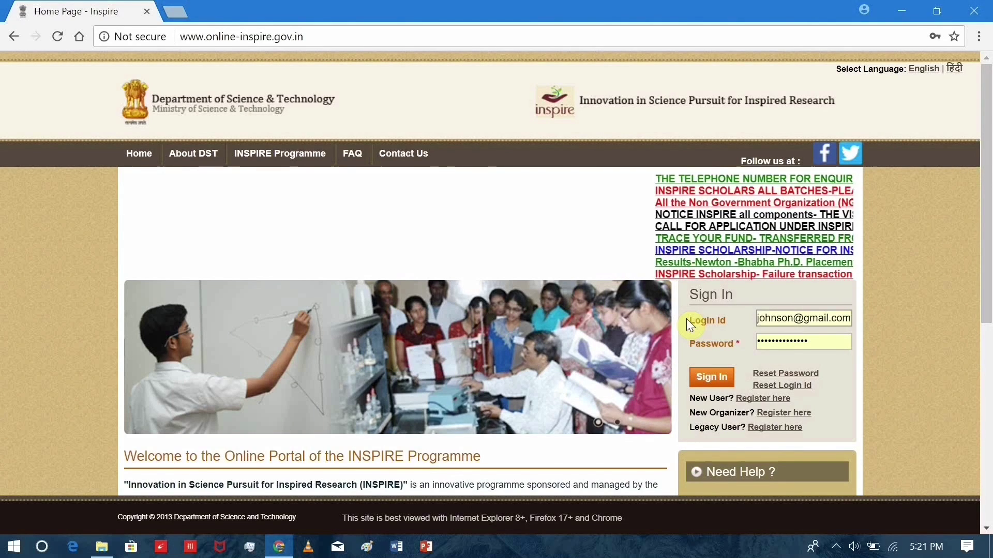
Enter the account's login id and password in the Sign In form.
type("takh12")
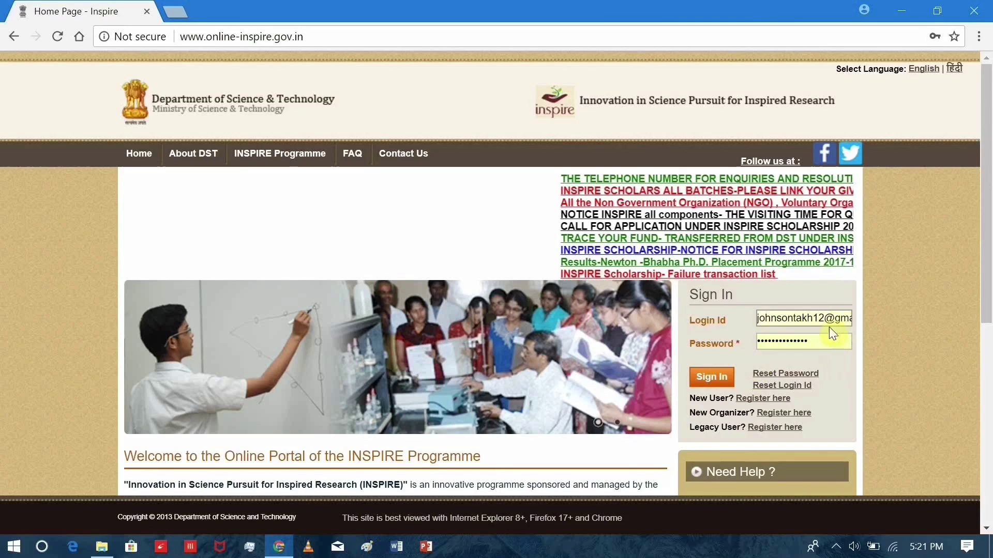
left_click(791, 342)
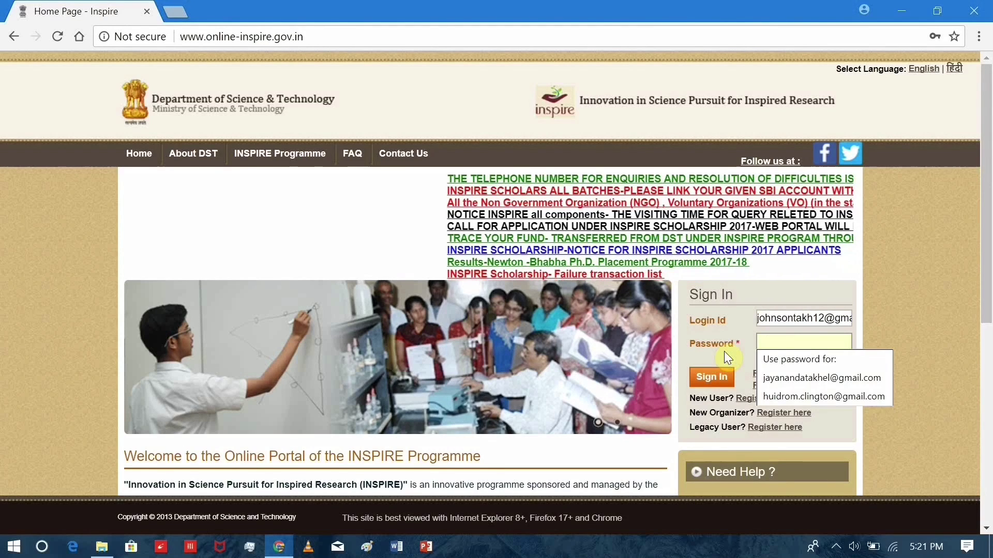
type("••••••••••")
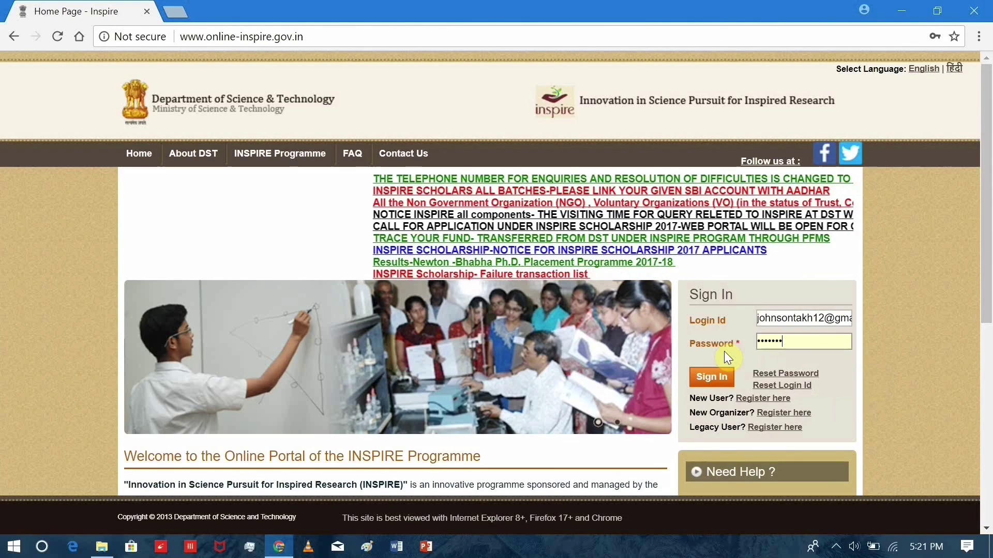
left_click(767, 324)
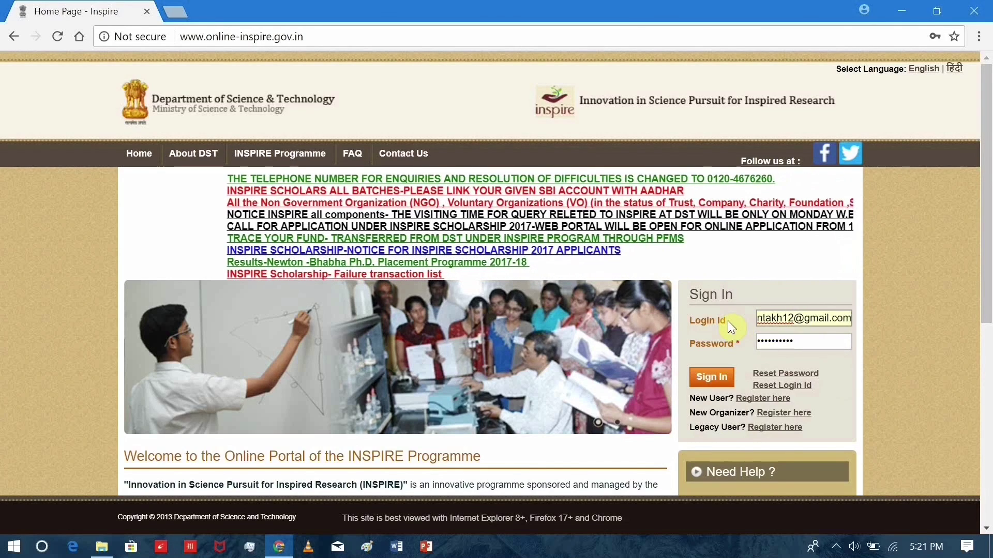
Sign in without saving the password in Chrome, and open the Scholarship section.
left_click(718, 376)
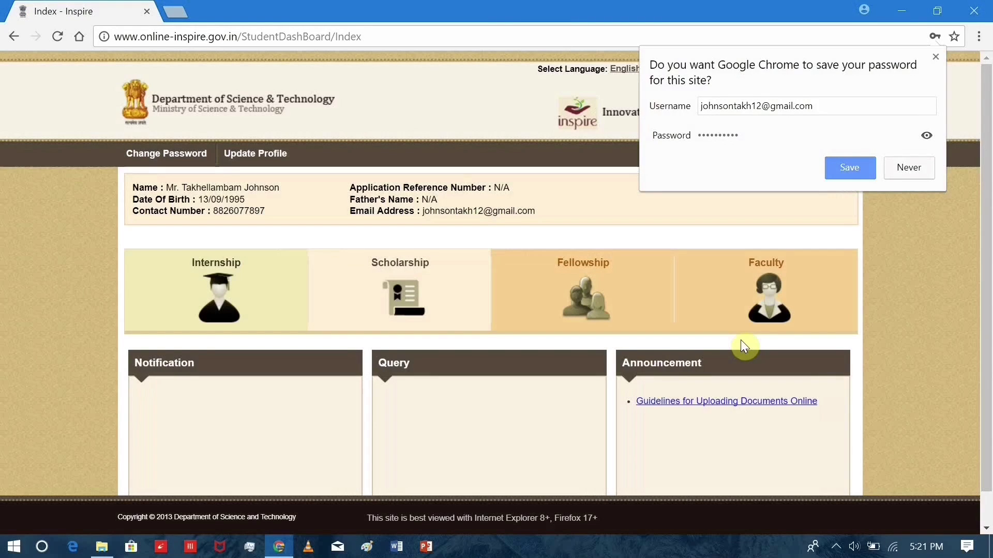
left_click(910, 168)
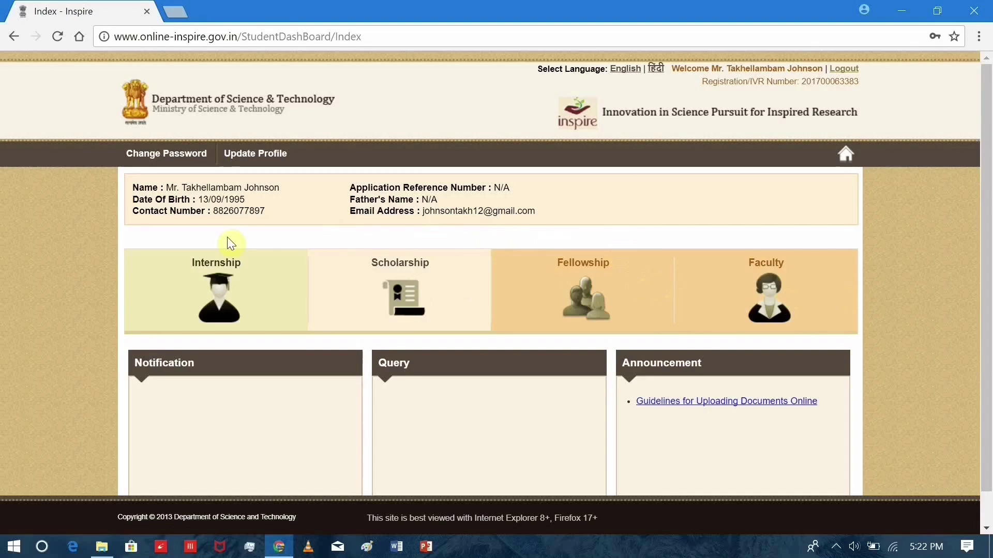
left_click(406, 293)
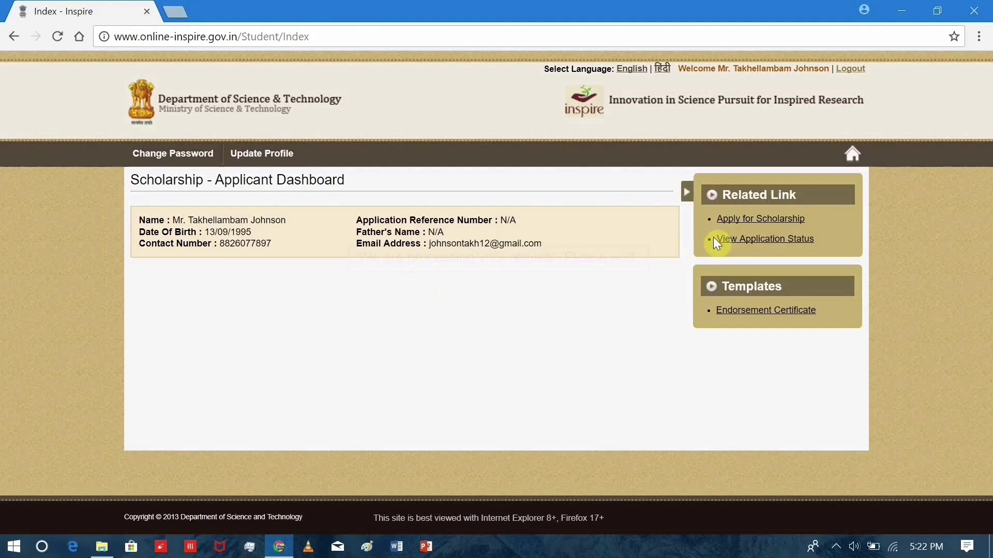
Start a new scholarship application and look over the blank SHE-2017 form.
left_click(744, 220)
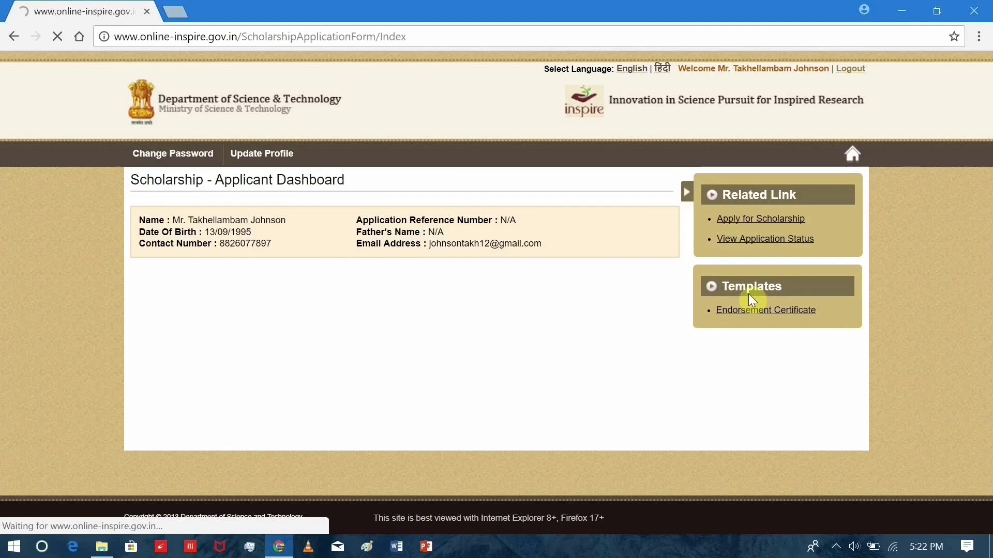
scroll(749, 294, "down", 15)
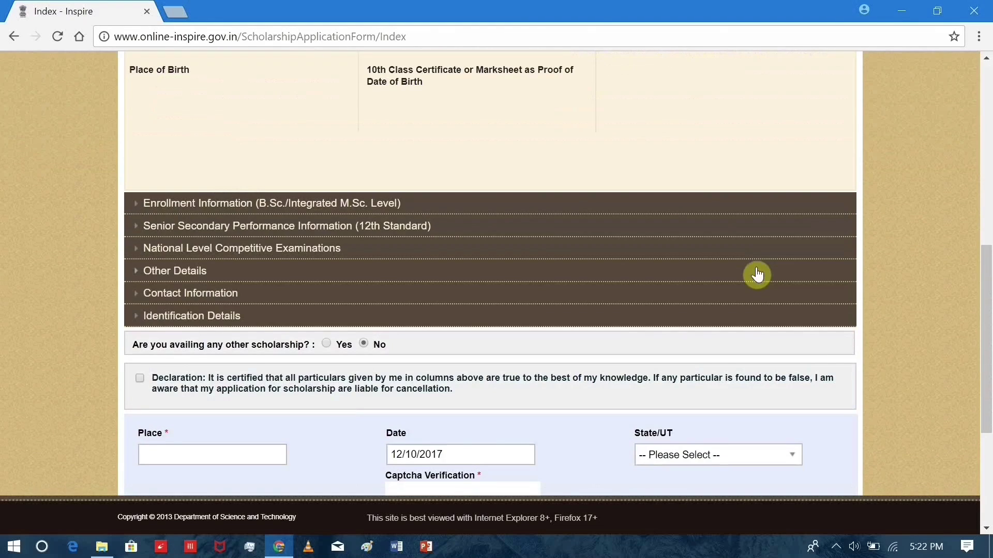
scroll(759, 269, "up", 7)
scroll(761, 272, "down", 7)
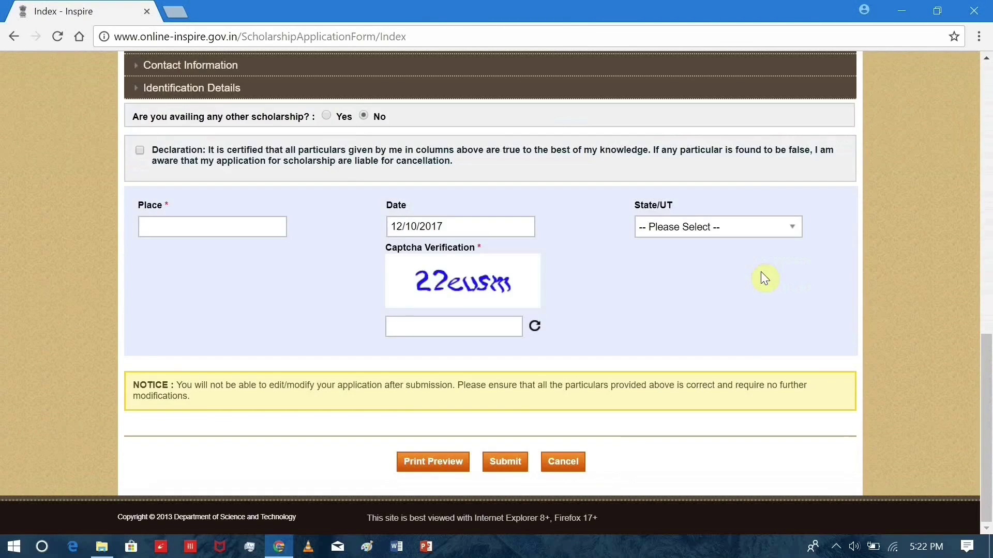
scroll(771, 301, "up", 13)
scroll(773, 304, "down", 2)
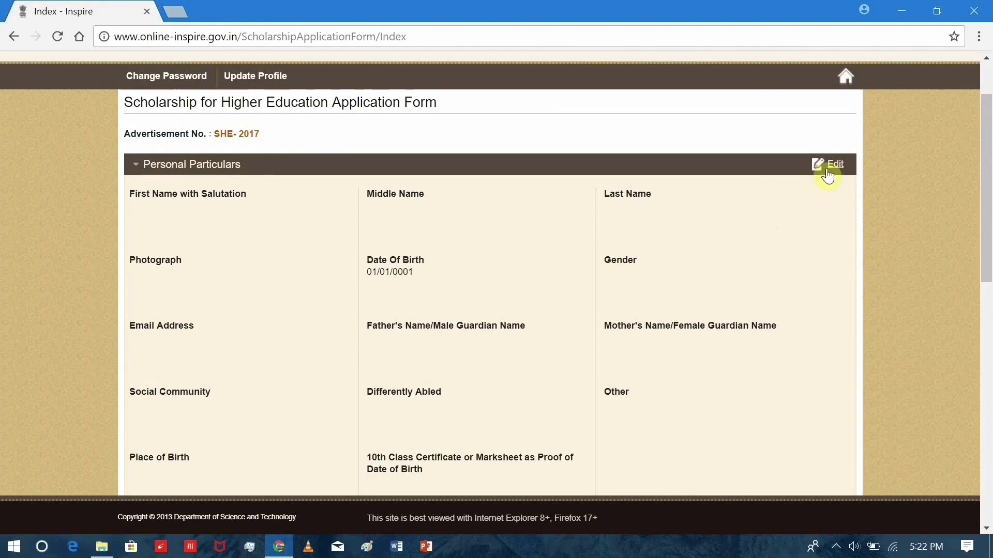
scroll(846, 163, "up", 2)
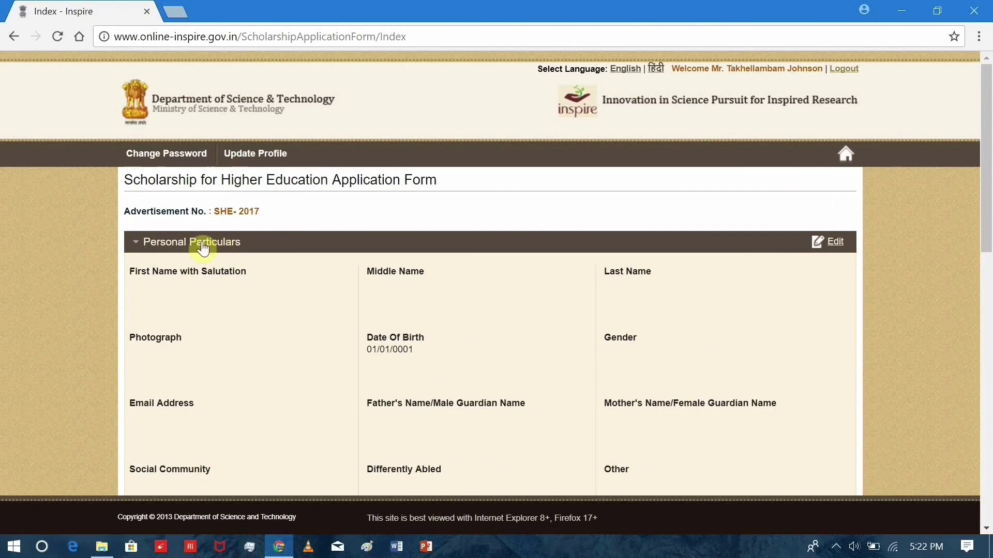
Make Personal Particulars editable and enter the father's and mother's names.
left_click(829, 243)
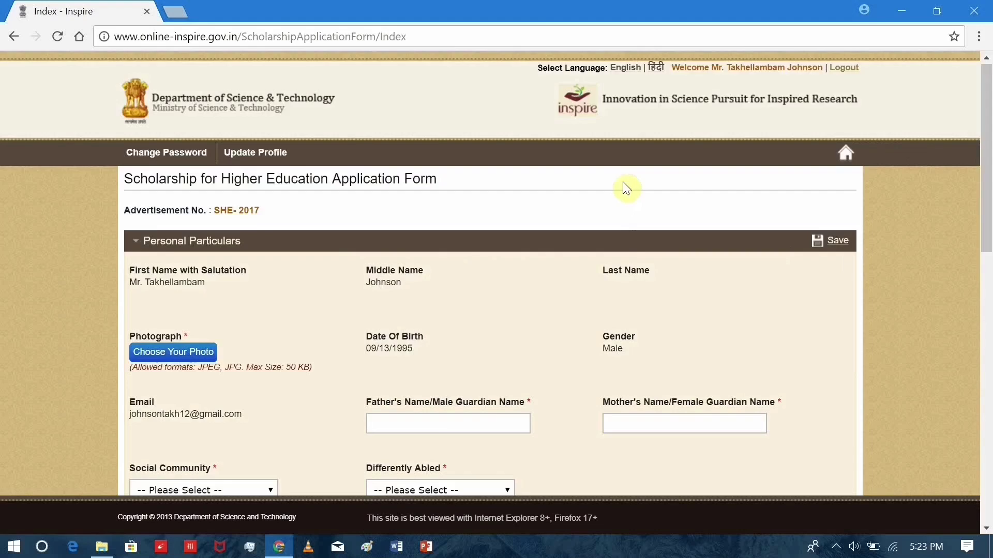
scroll(622, 181, "down", 2)
scroll(411, 264, "down", 2)
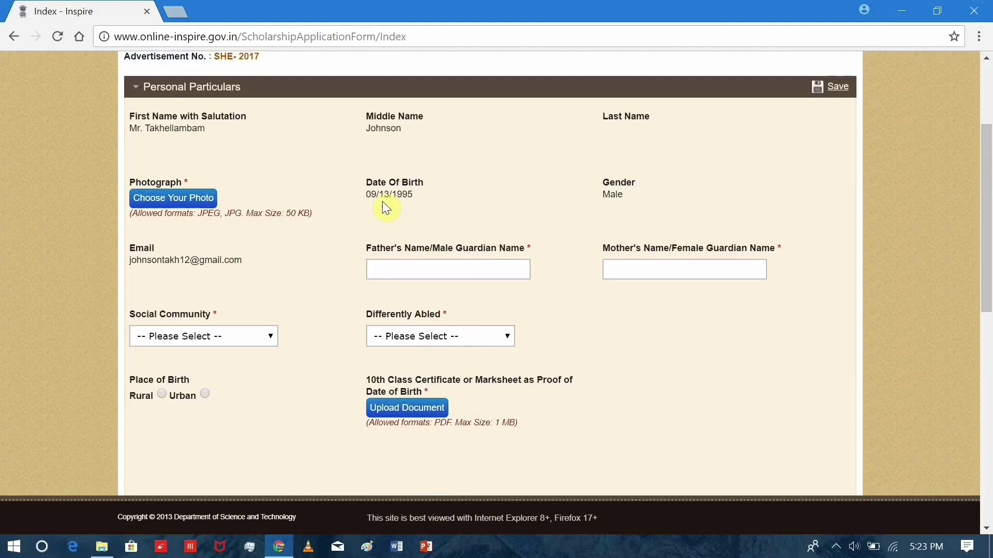
left_click(416, 268)
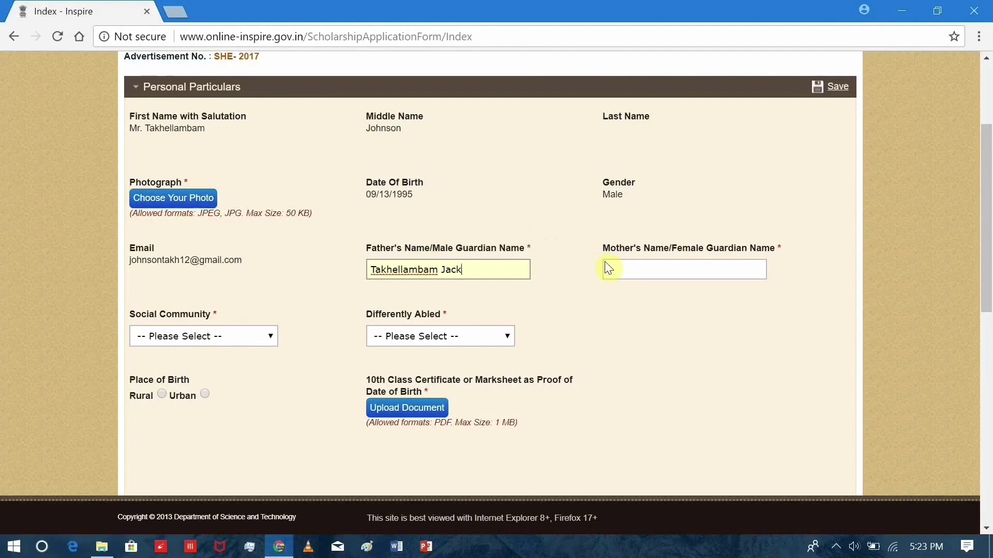
left_click(620, 267)
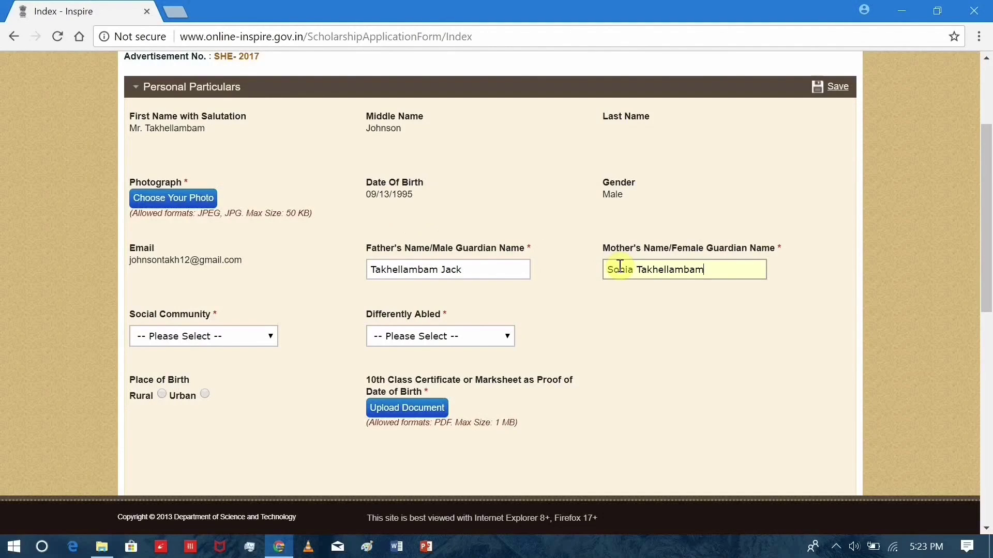
Set Social Community to General and Differently Abled to No.
left_click(259, 337)
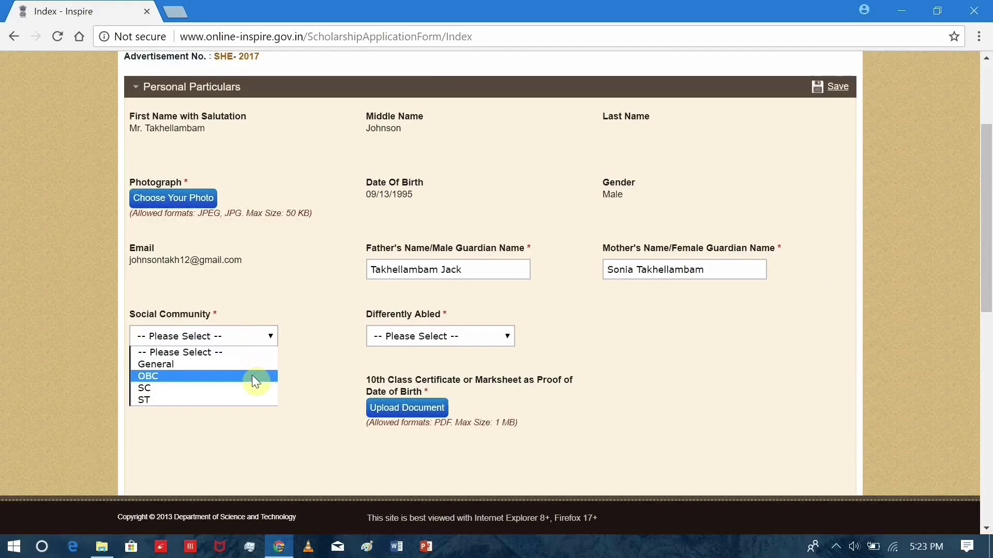
left_click(253, 362)
left_click(433, 338)
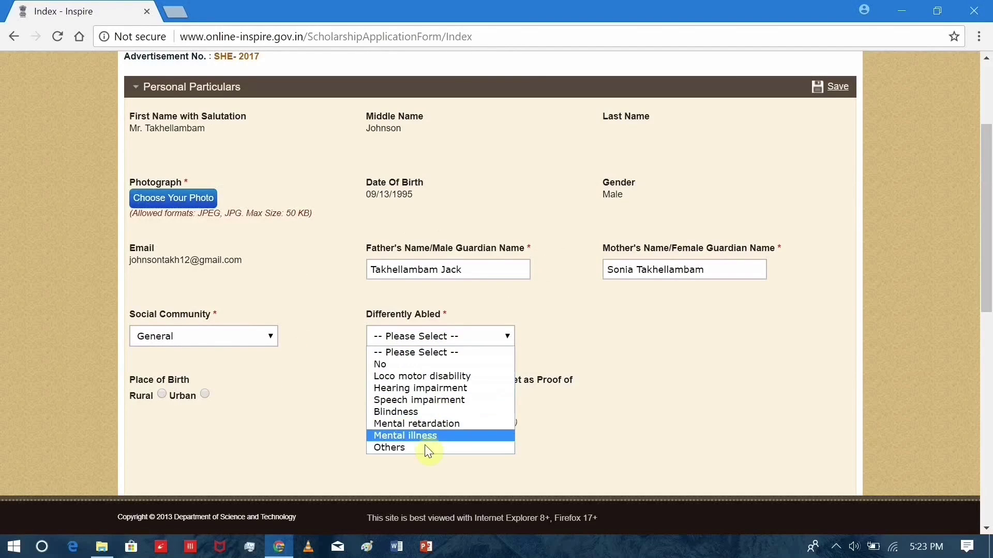
left_click(425, 365)
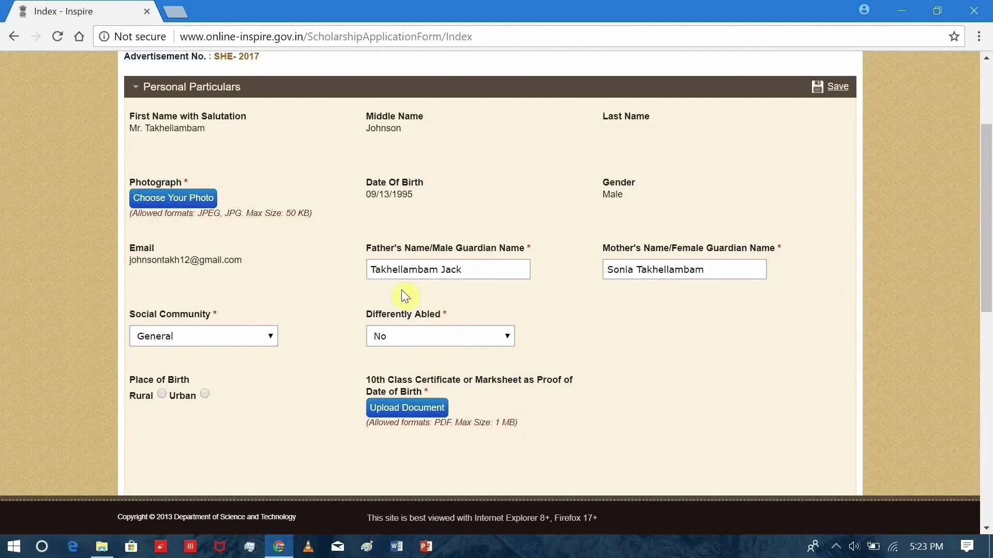
scroll(196, 319, "down", 2)
scroll(318, 277, "down", 3)
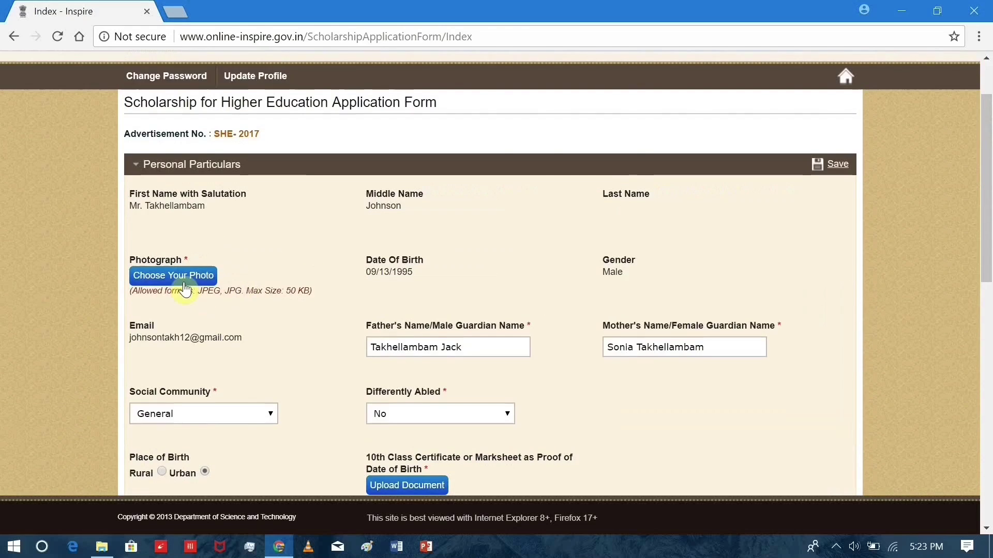
Upload photo1.jpg as the applicant's photograph.
left_click(207, 276)
left_click_drag(623, 178, 622, 241)
left_click(619, 235)
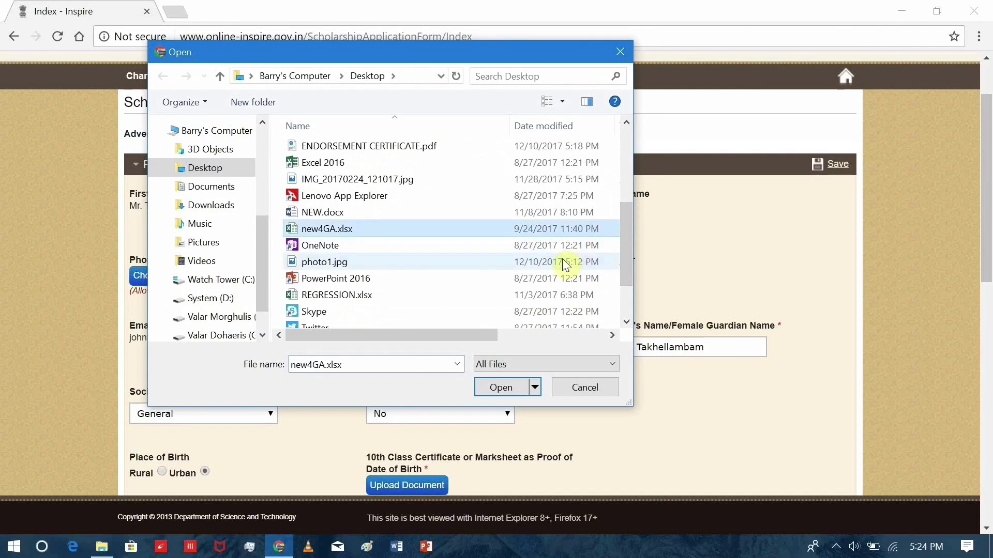
left_click(346, 265)
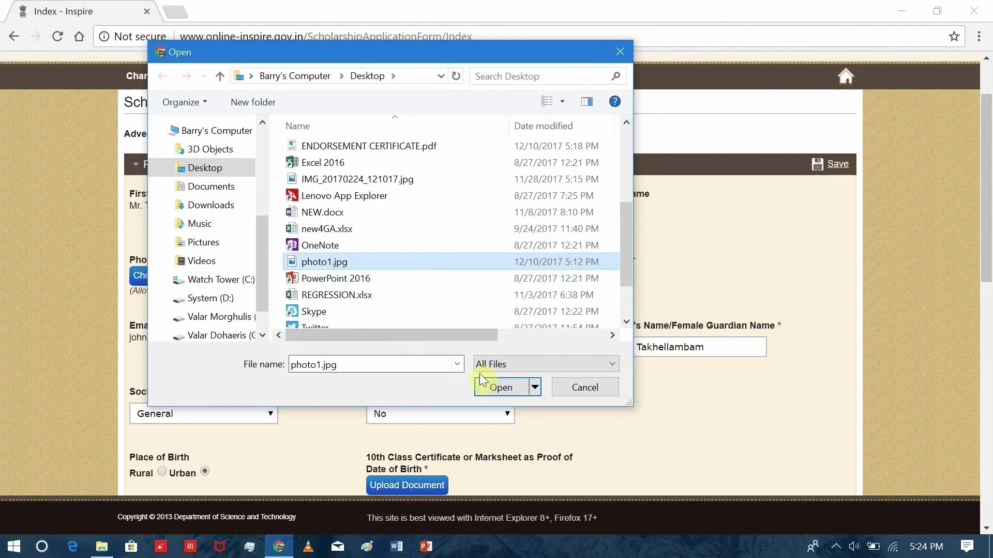
left_click(498, 388)
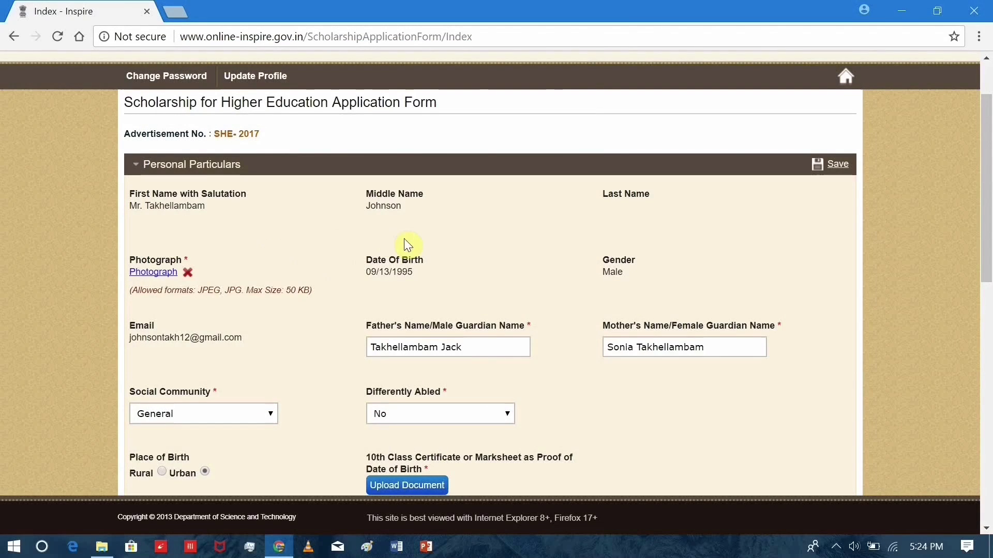
scroll(401, 336, "down", 1)
scroll(402, 412, "down", 1)
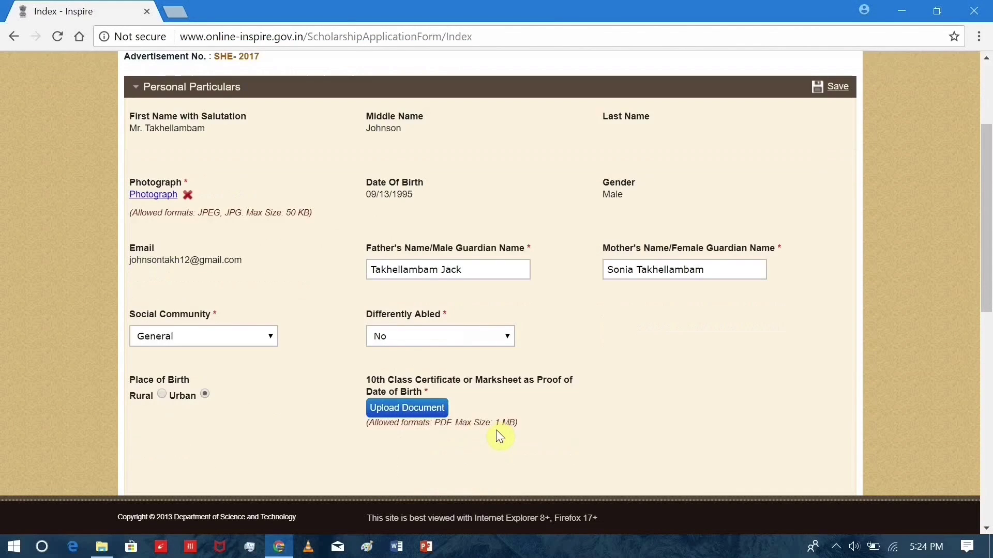
Upload 10.pdf as the 10th class date-of-birth proof.
left_click(427, 408)
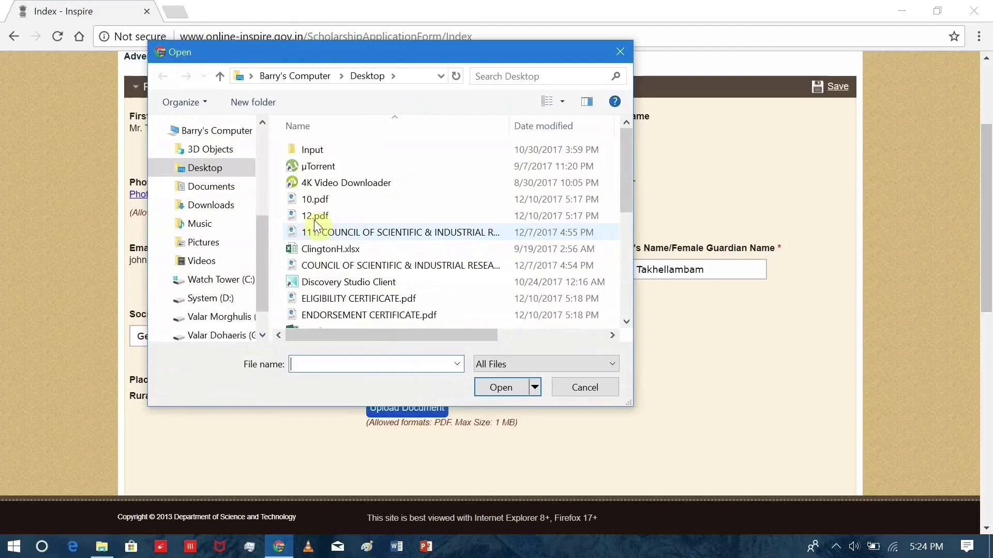
mouse_move(402, 334)
left_mouse_down()
mouse_move(511, 337)
mouse_move(391, 335)
left_mouse_up()
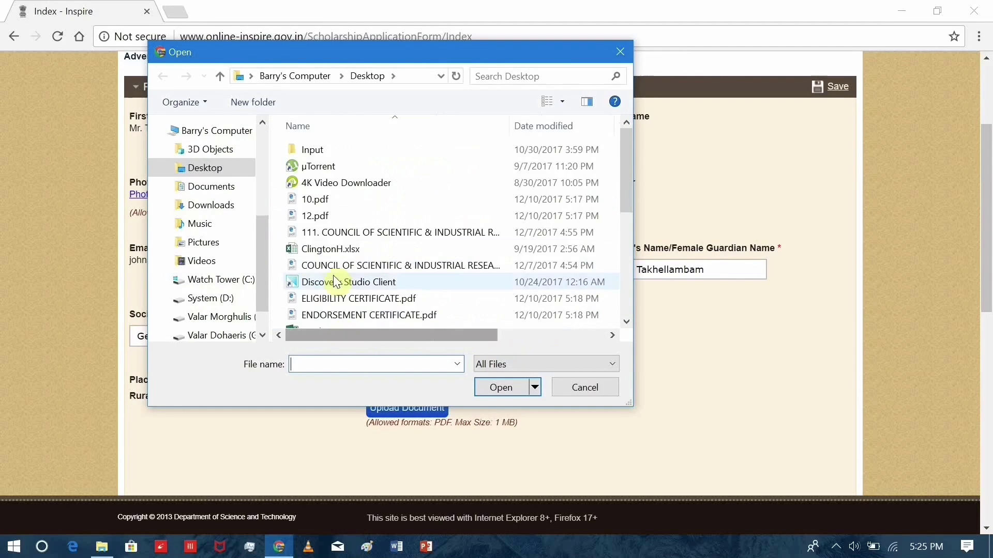
double_click(342, 203)
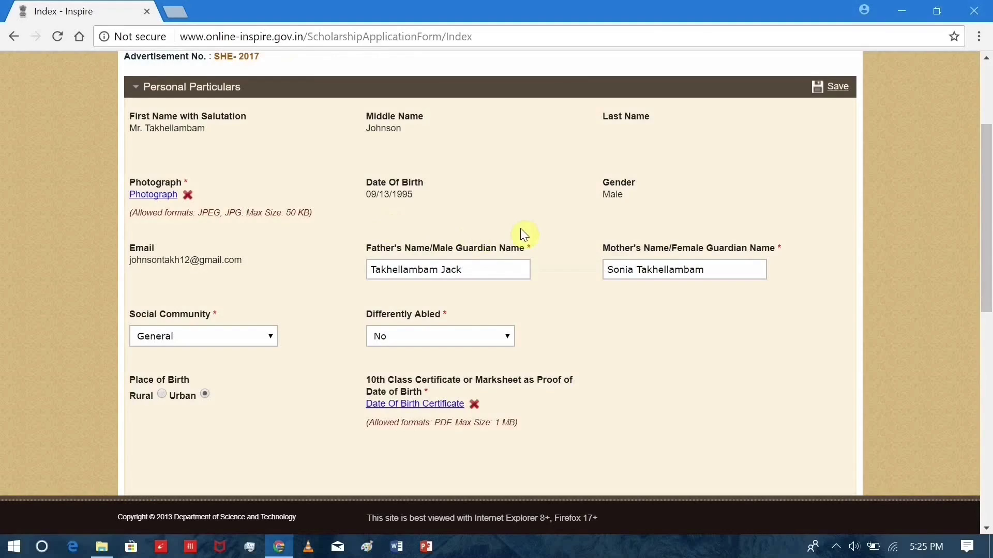
scroll(520, 228, "down", 3)
Save Personal Particulars and make Enrollment Information editable.
scroll(542, 218, "up", 3)
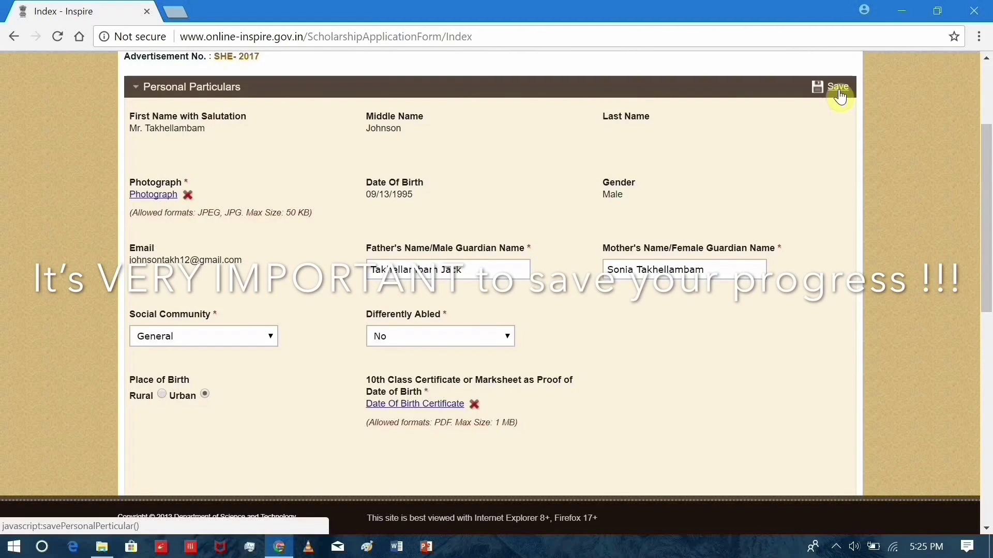
left_click(822, 96)
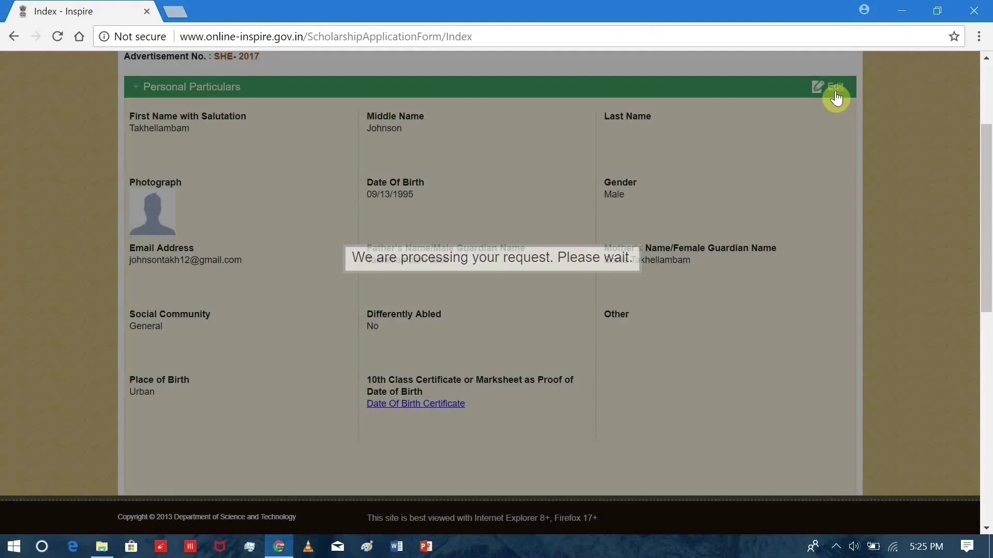
scroll(747, 134, "down", 3)
scroll(746, 132, "down", 3)
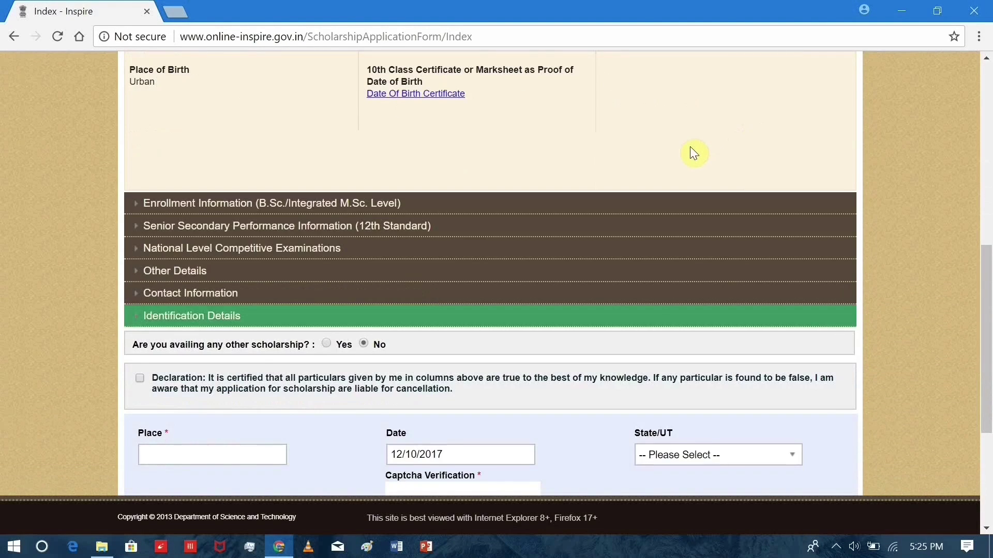
left_click(484, 208)
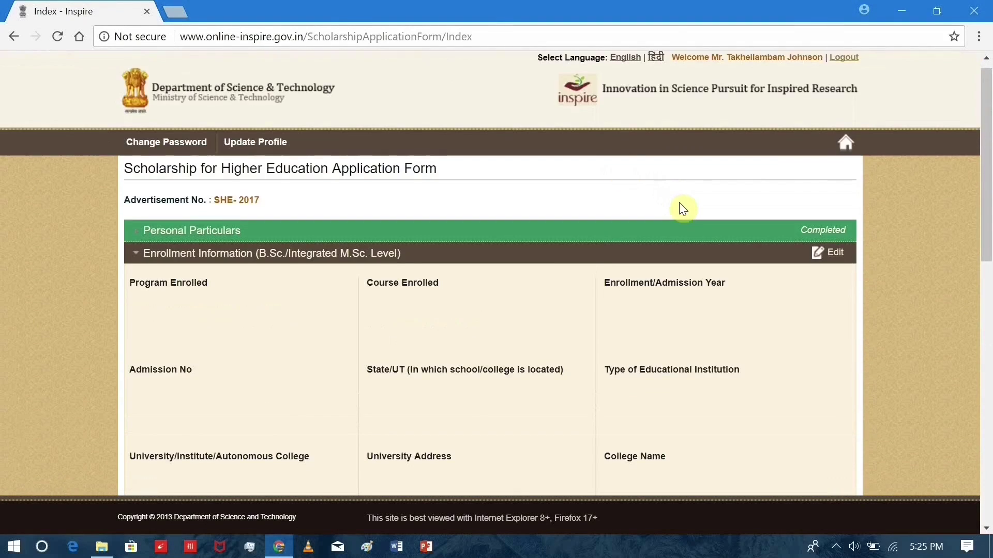
scroll(683, 208, "down", 1)
left_click(834, 186)
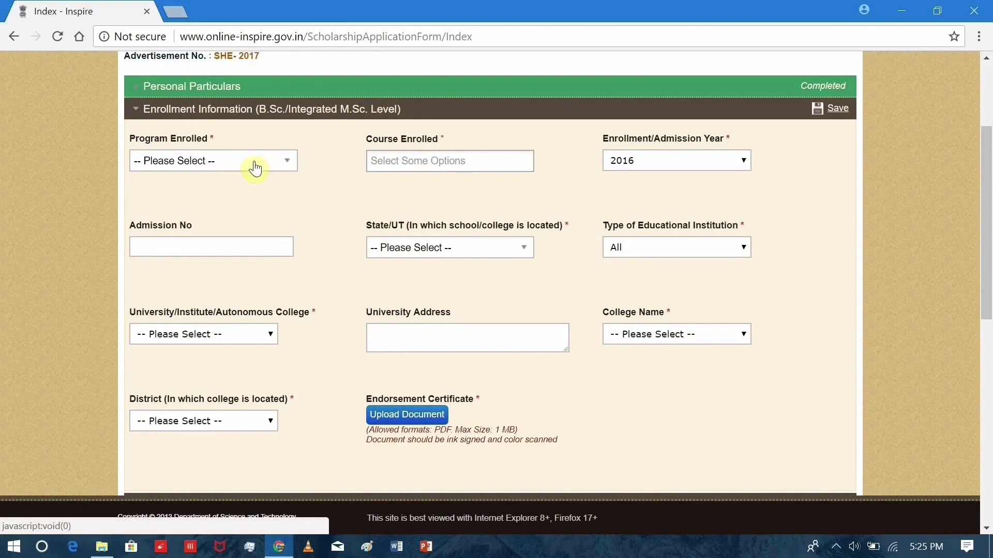
Set the program to BSc Honors, the course to Physics, and admission year 2017.
left_click(256, 163)
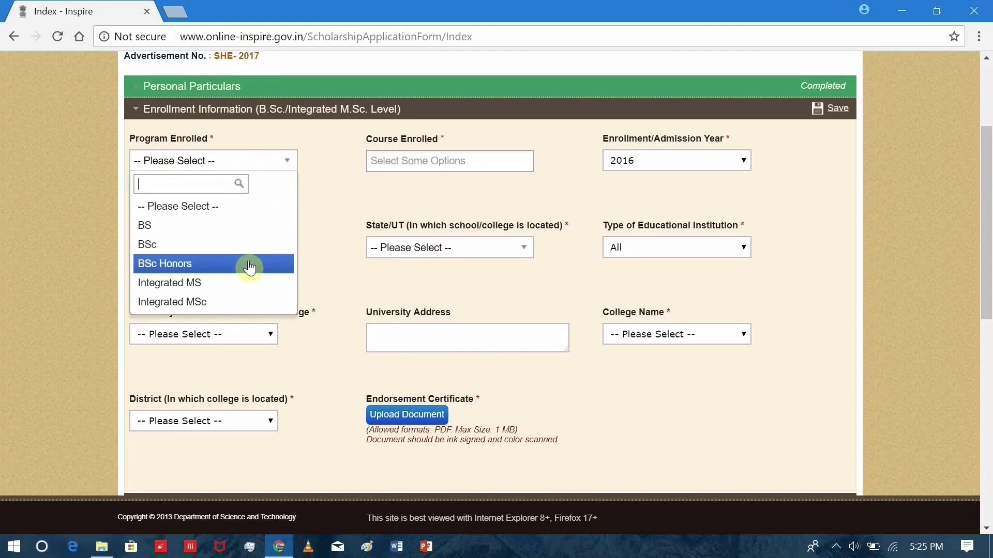
left_click(249, 267)
left_click(272, 165)
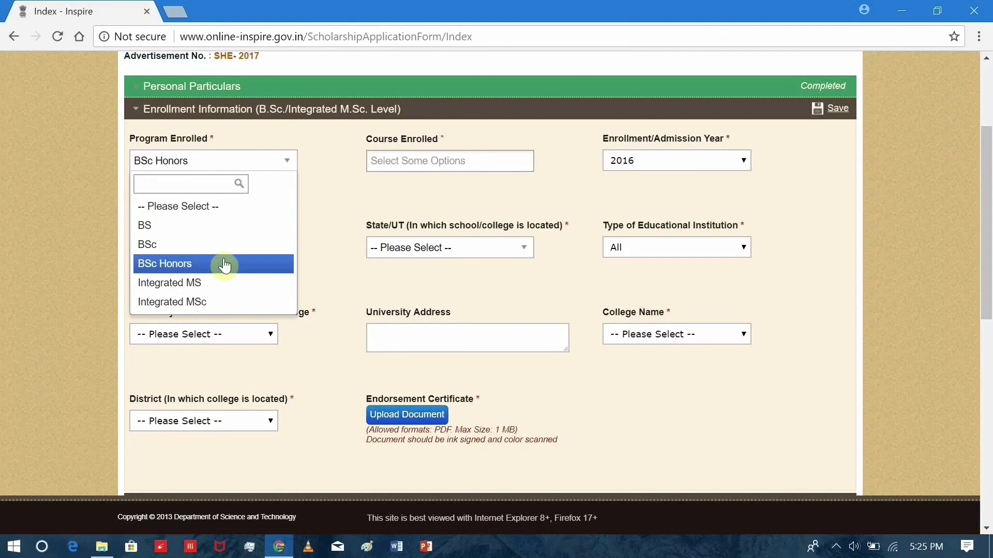
left_click(225, 265)
left_click(392, 164)
type("phy")
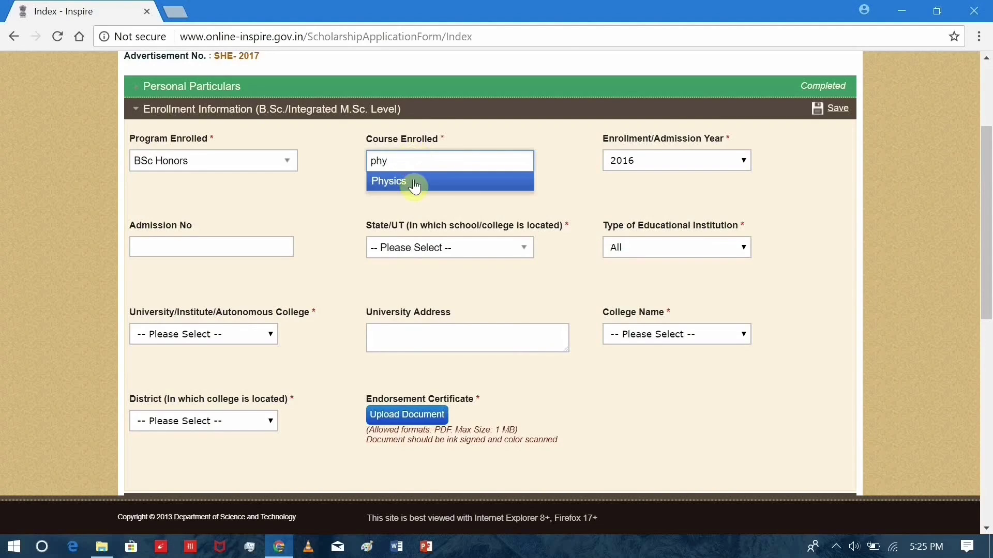
left_click(415, 184)
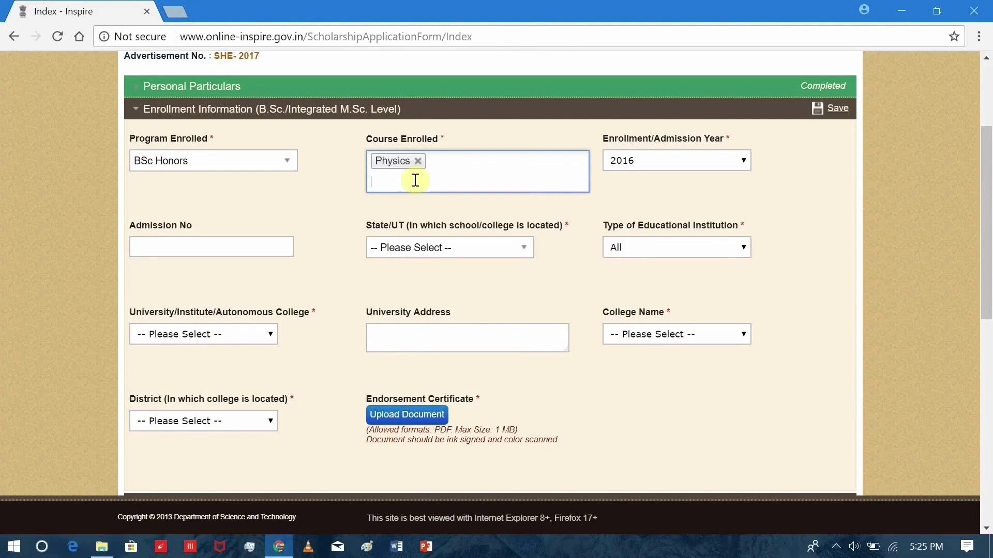
left_click(644, 159)
left_click(648, 189)
Enter the admission number, then clear the invalid text from that field.
left_click(226, 248)
type("COLLEGE ROLL NO.")
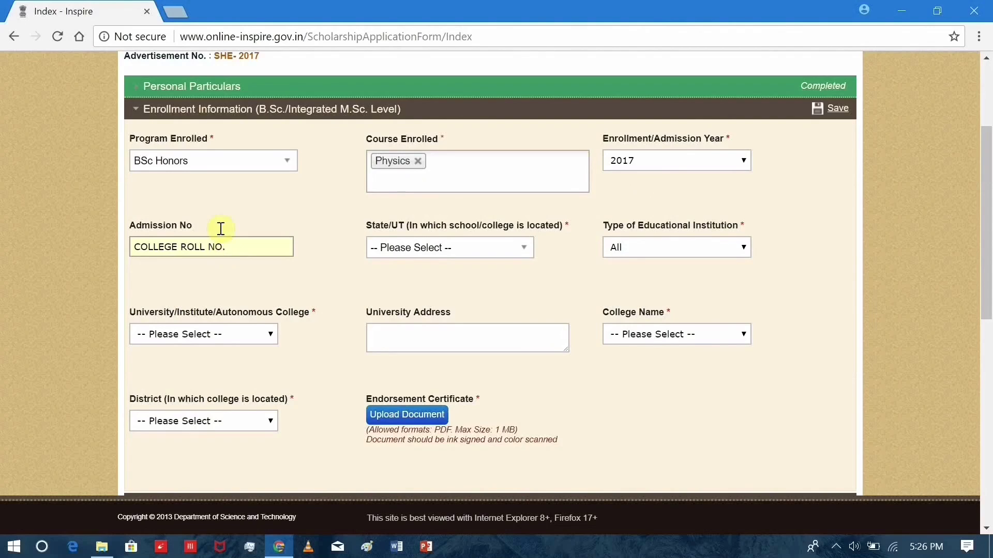
left_click_drag(247, 252, 99, 248)
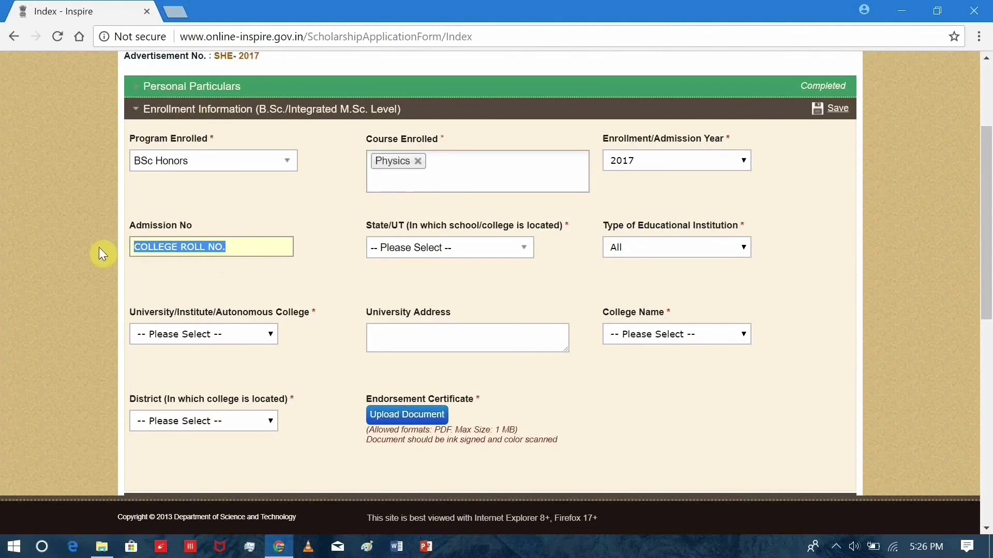
left_click(259, 263)
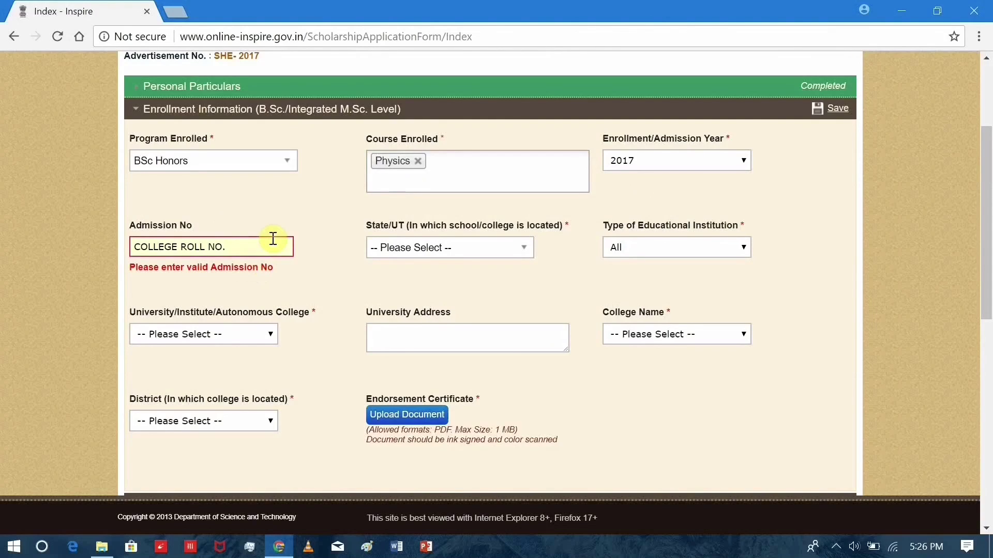
left_click_drag(264, 242, 118, 236)
key("BackSpace")
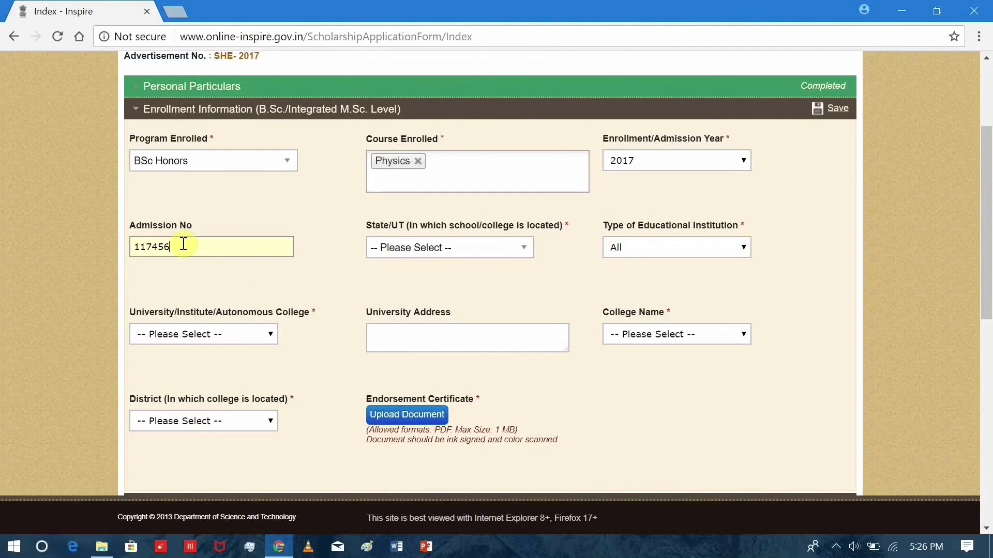
Set State/UT to DELHI and the institution type to University.
left_click(412, 248)
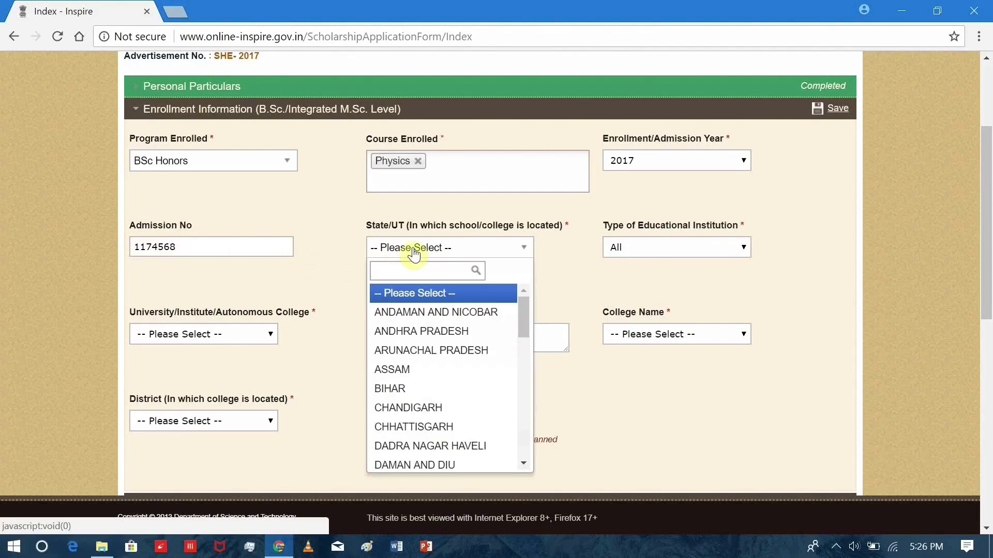
scroll(414, 409, "down", 3)
scroll(425, 337, "up", 1)
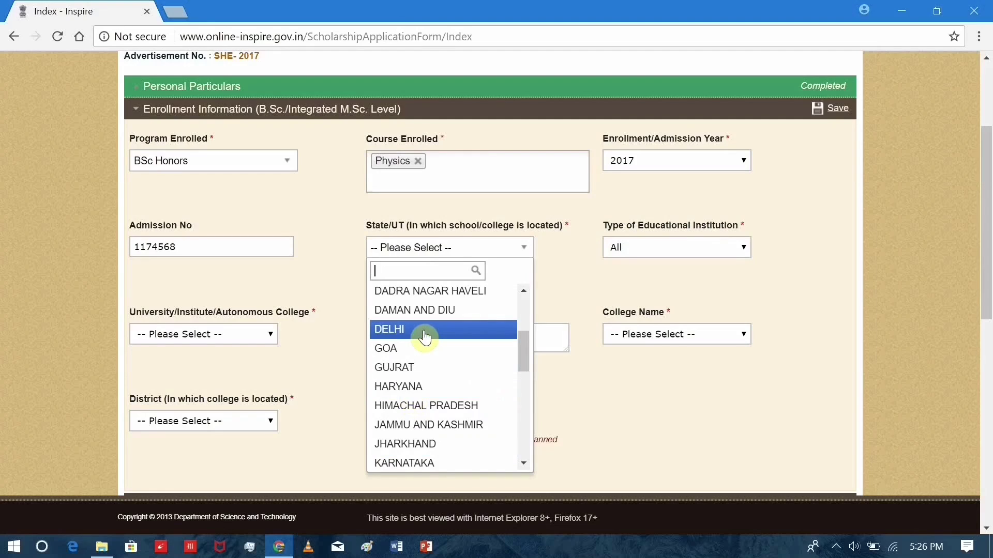
left_click(425, 331)
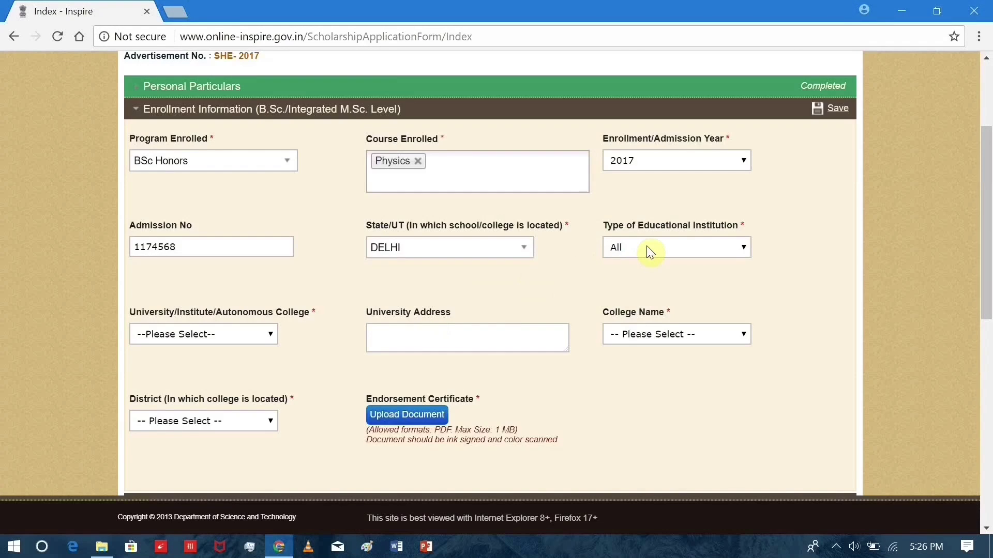
left_click(646, 247)
left_click(637, 300)
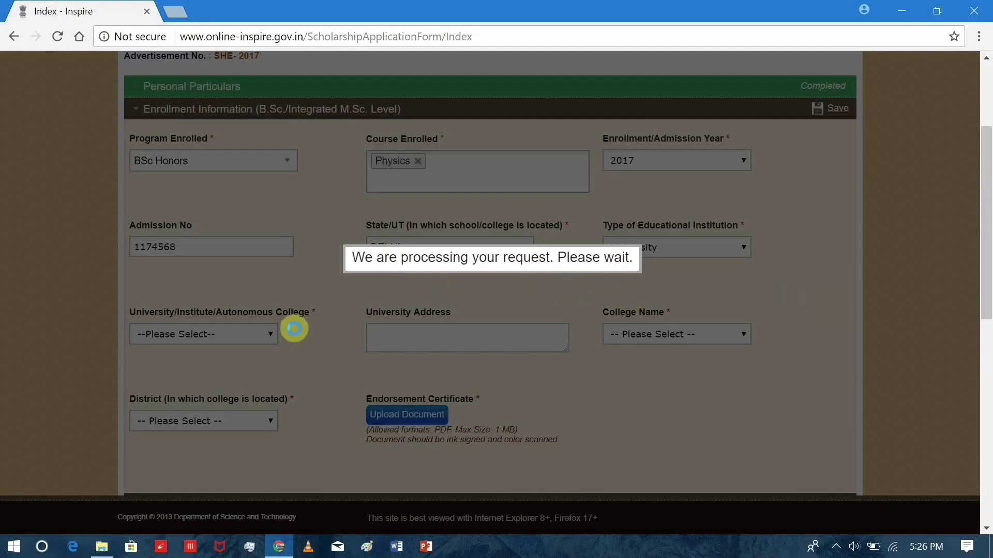
Choose University of Delhi as the university.
left_click(269, 336)
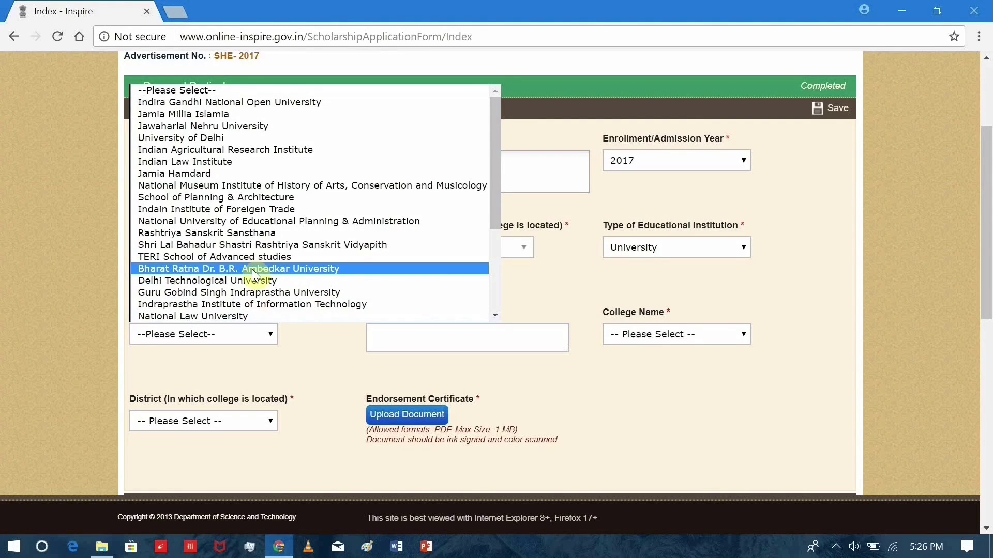
key("Down")
key("u")
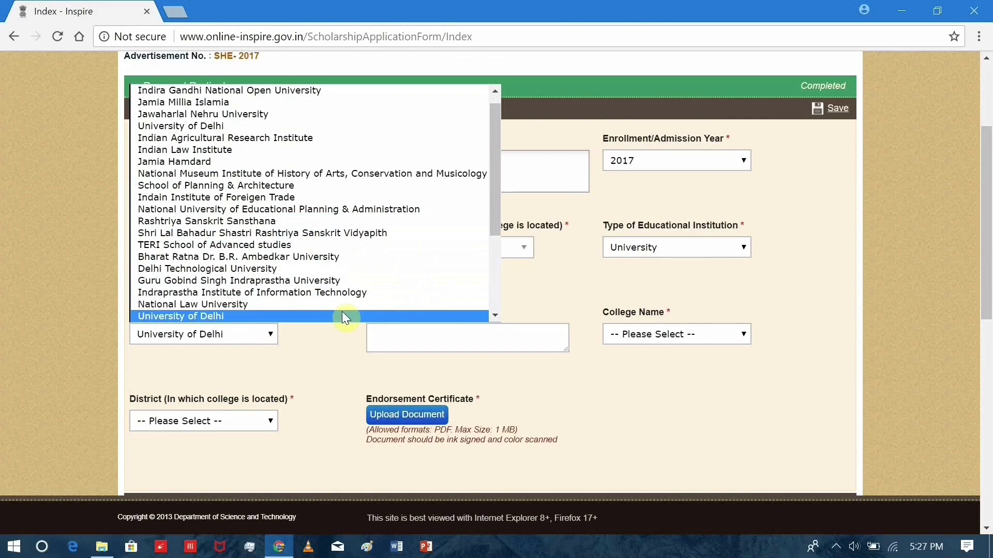
left_click(342, 315)
Select Hindu College : University Enclave as the college name.
left_click(648, 337)
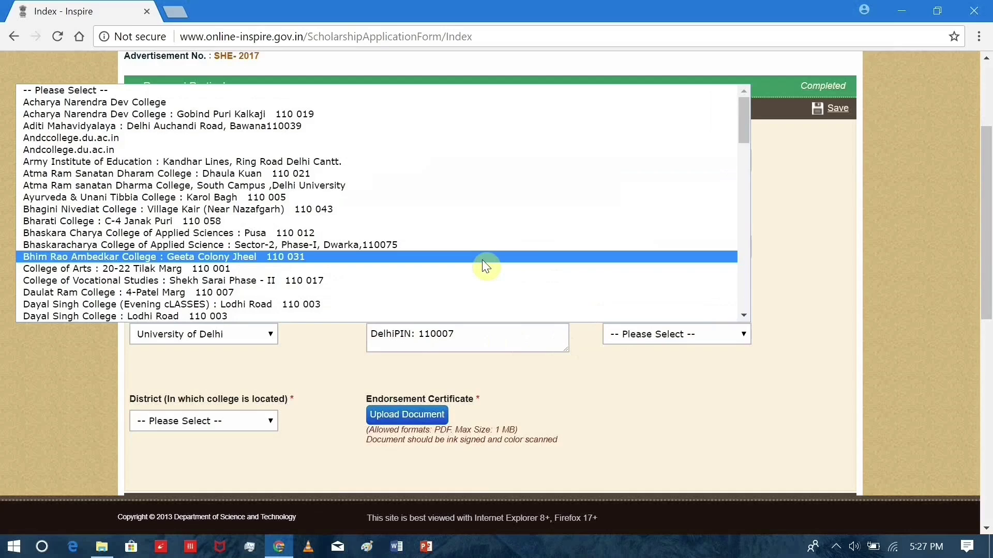
key("h")
key("g")
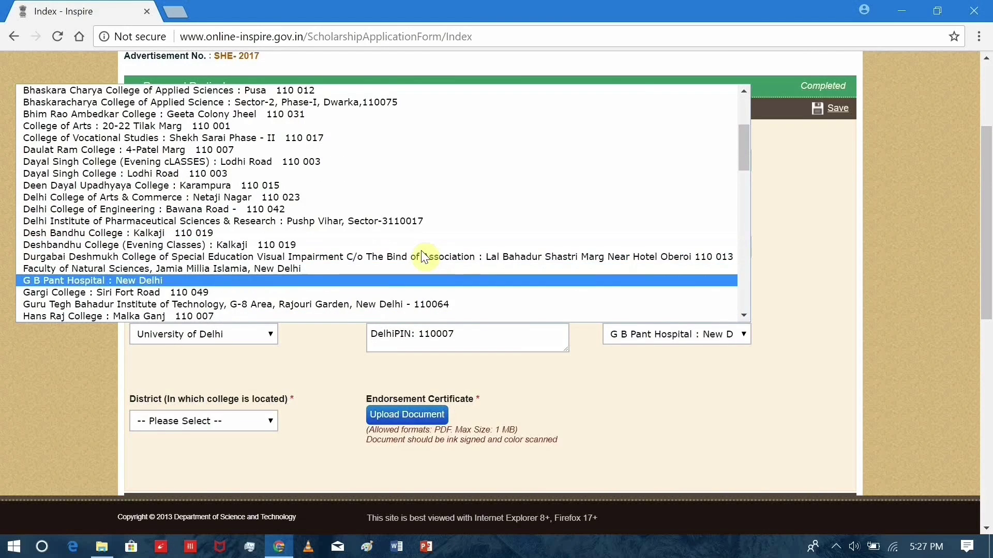
key("Down")
key("Down")
key("Down")
key("Down")
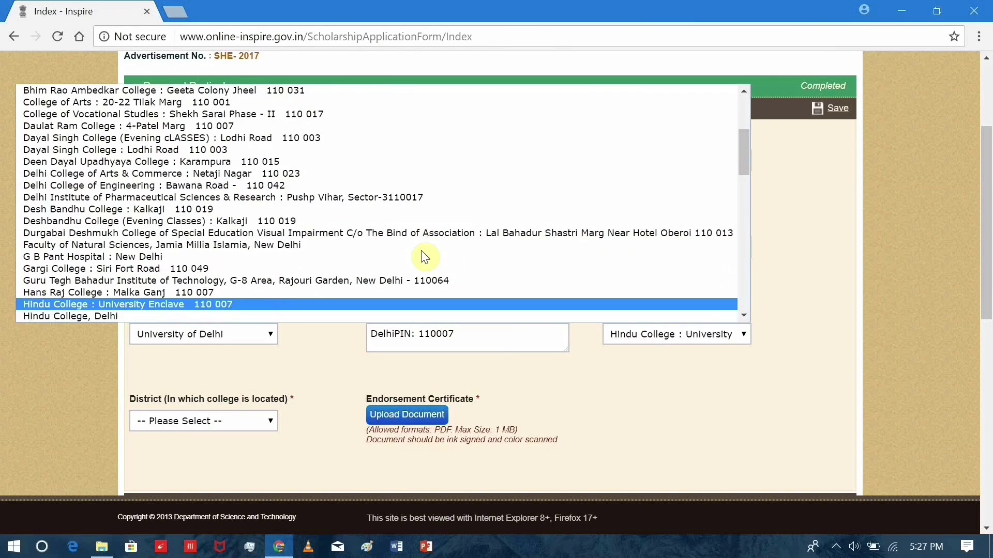
key("Return")
scroll(421, 257, "down", 2)
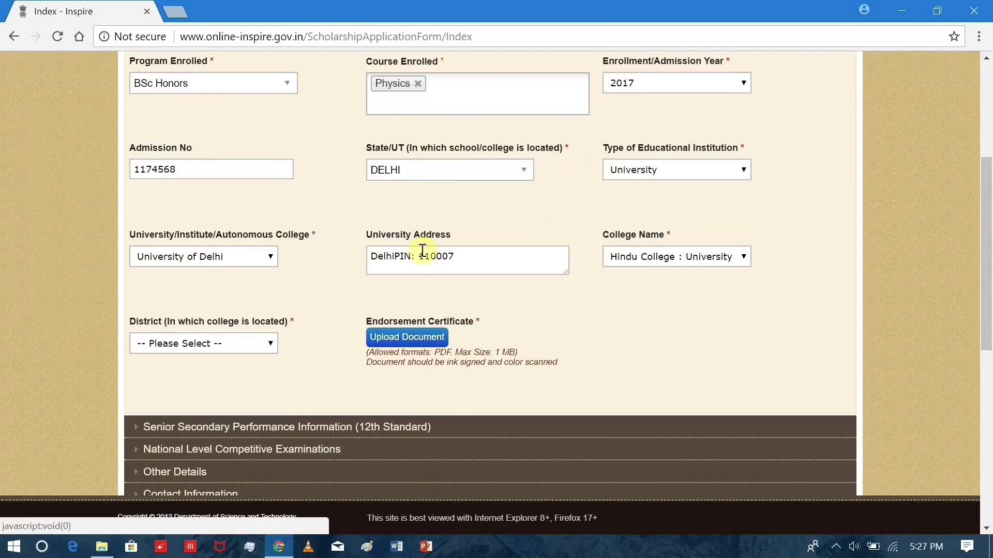
left_click(668, 258)
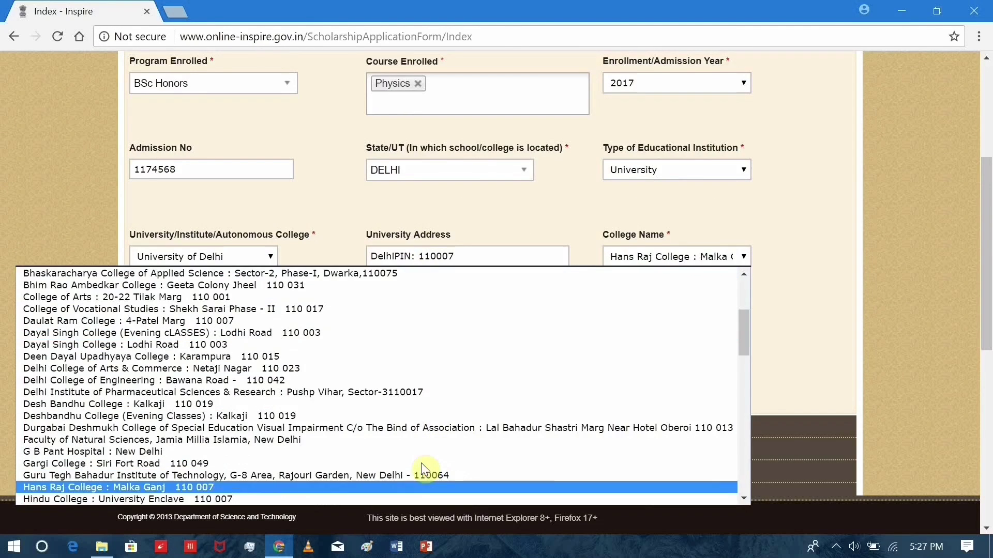
key("Down")
key("Down")
key("Down")
key("Up")
key("Up")
key("Down")
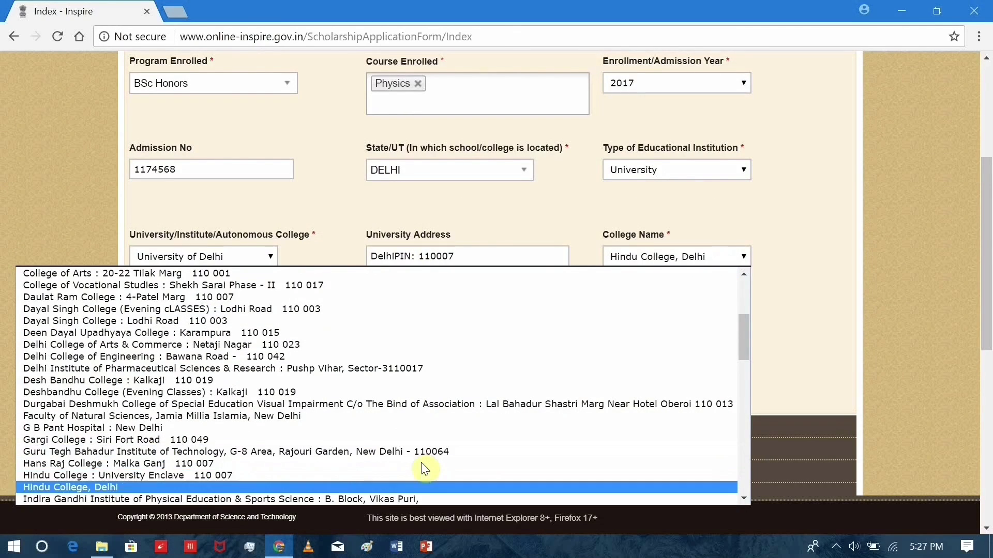
key("Up")
scroll(810, 304, "down", 3)
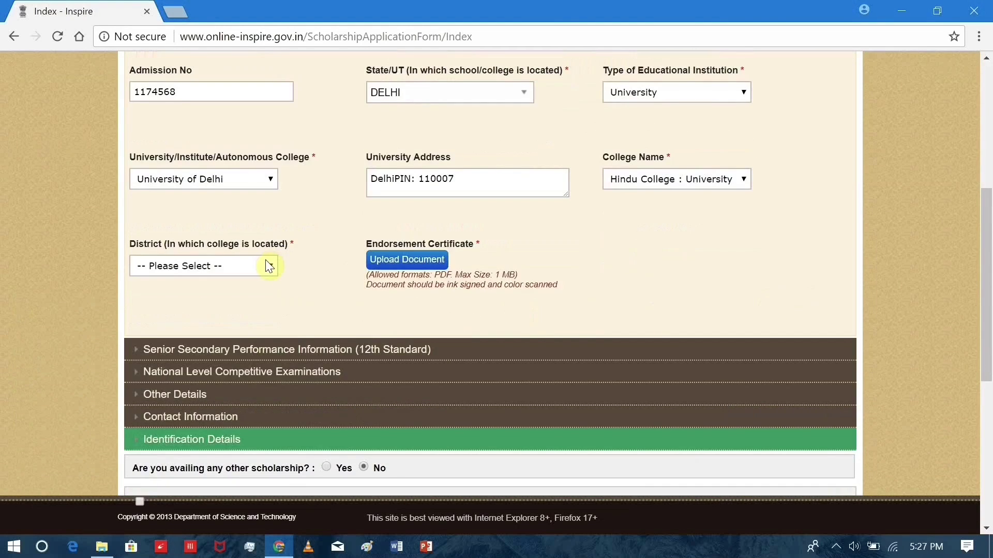
Set the district to North Delhi and attach ENDORSEMENT CERTIFICATE.pdf.
left_click(271, 265)
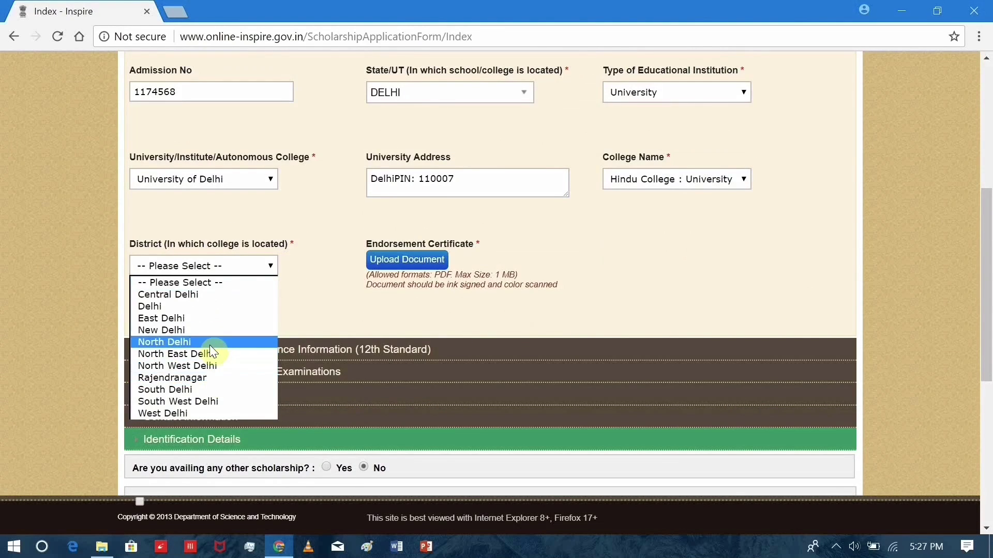
left_click(170, 342)
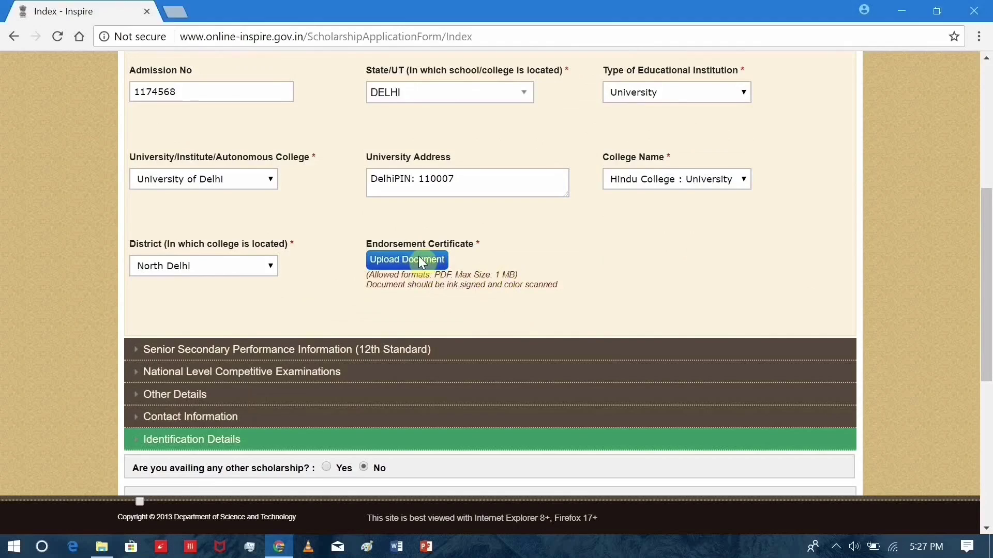
left_click(421, 260)
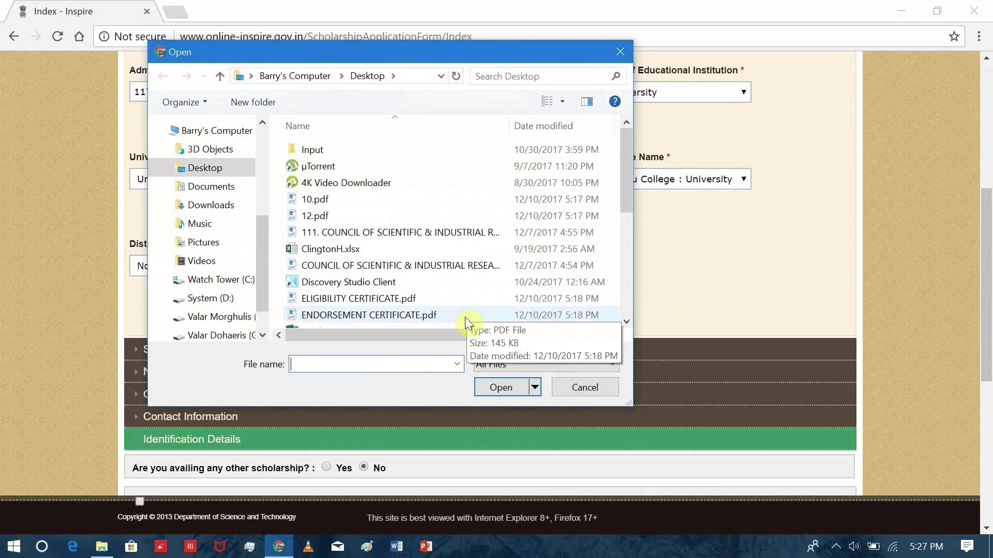
left_click(464, 316)
left_click(492, 385)
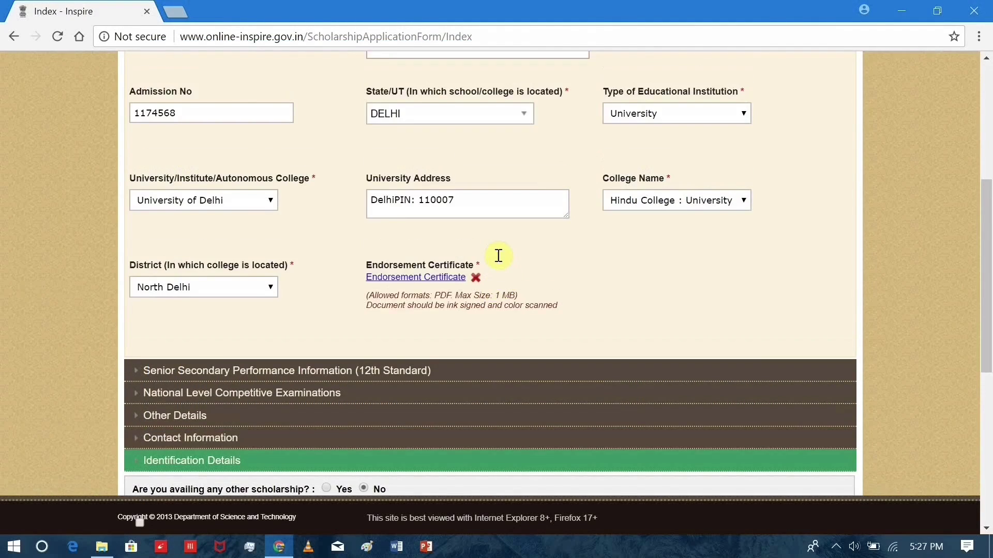
Save Enrollment Information and expand the Senior Secondary Performance Information section.
scroll(498, 255, "up", 5)
left_click(838, 187)
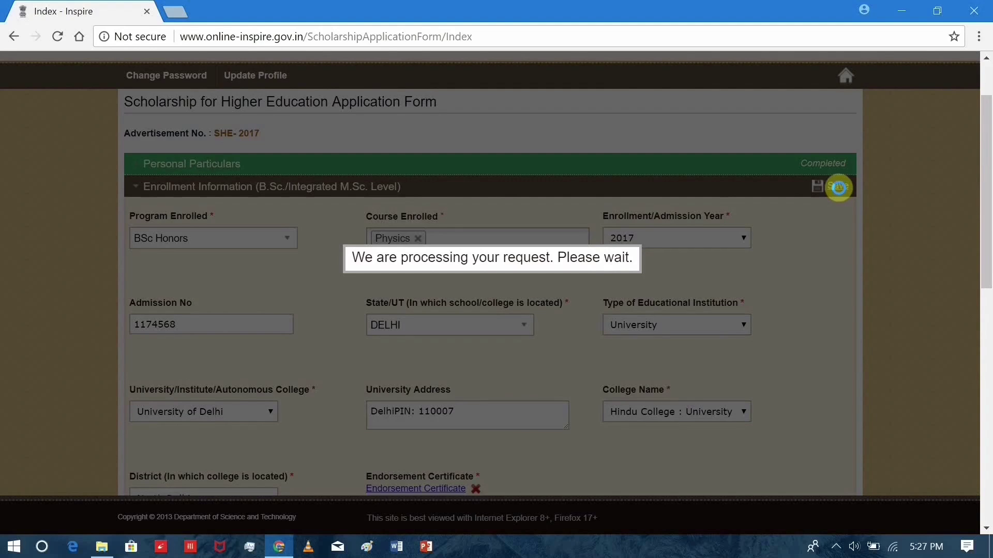
scroll(680, 210, "down", 2)
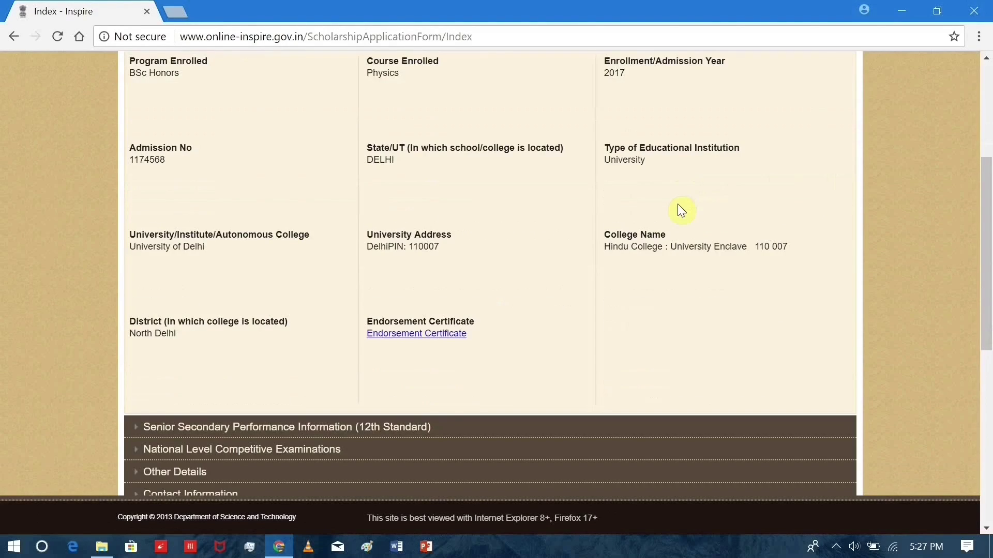
scroll(681, 209, "up", 1)
scroll(682, 210, "down", 3)
left_click(337, 350)
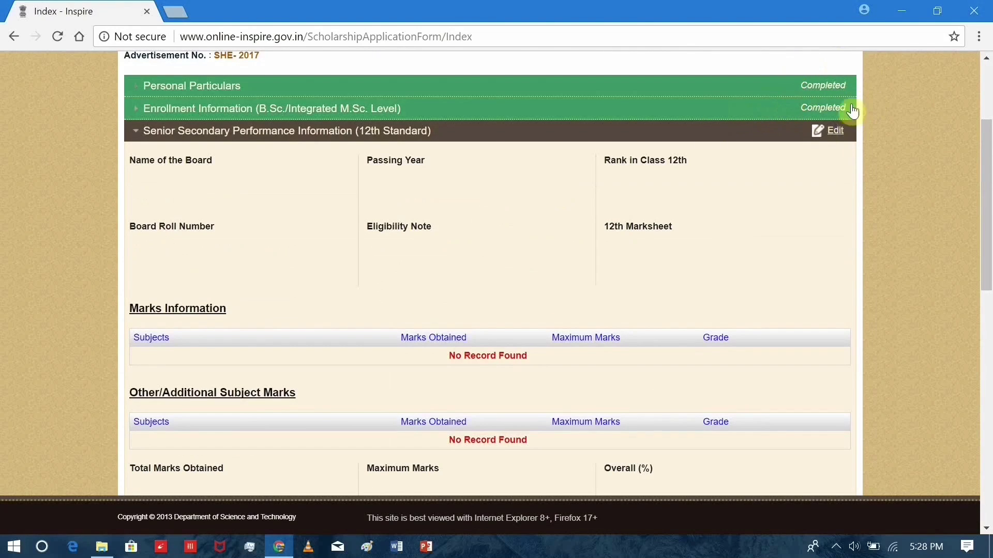
Enter 12th details: board Council of Higher Secondary Education, Manipur, year 2017, rank 1, roll number.
left_click(830, 131)
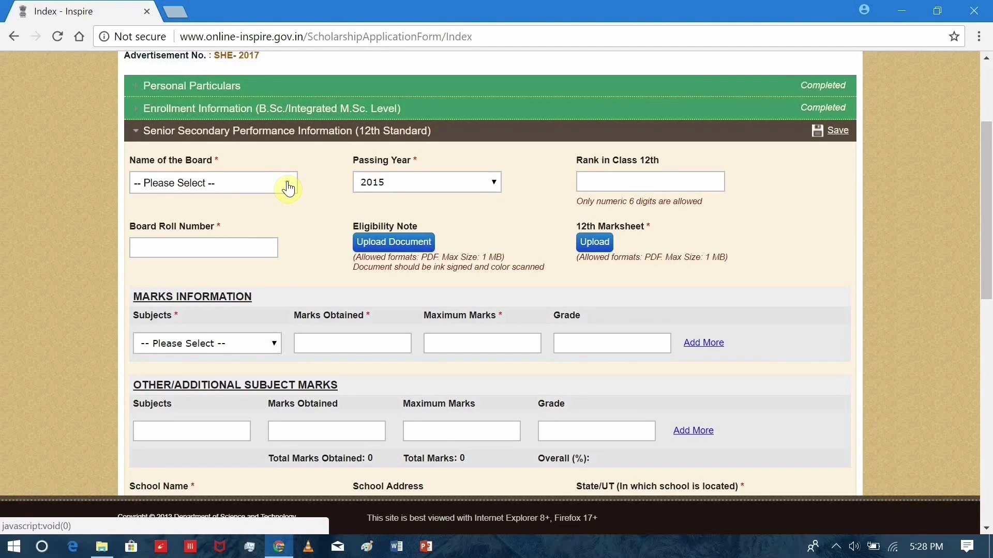
left_click(289, 188)
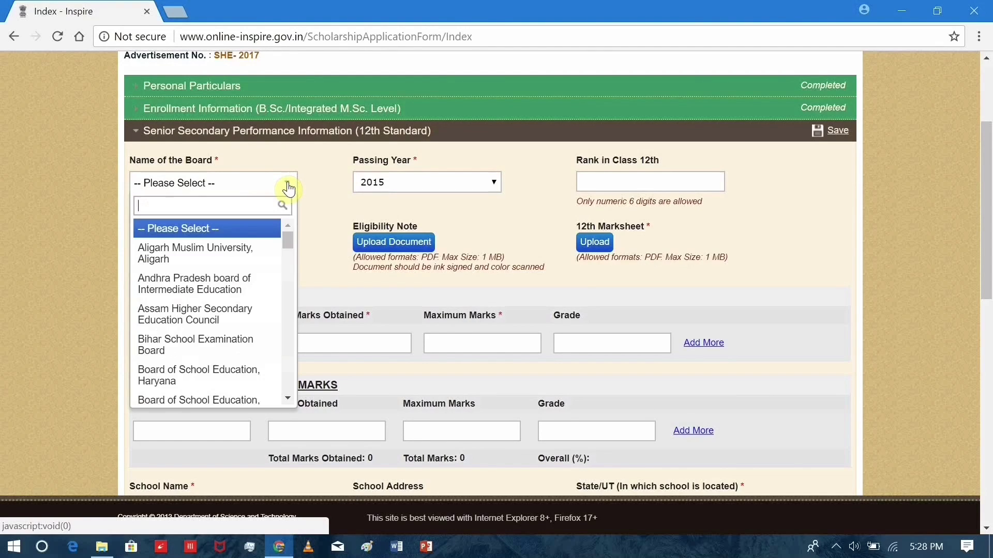
type("COU")
left_click(243, 309)
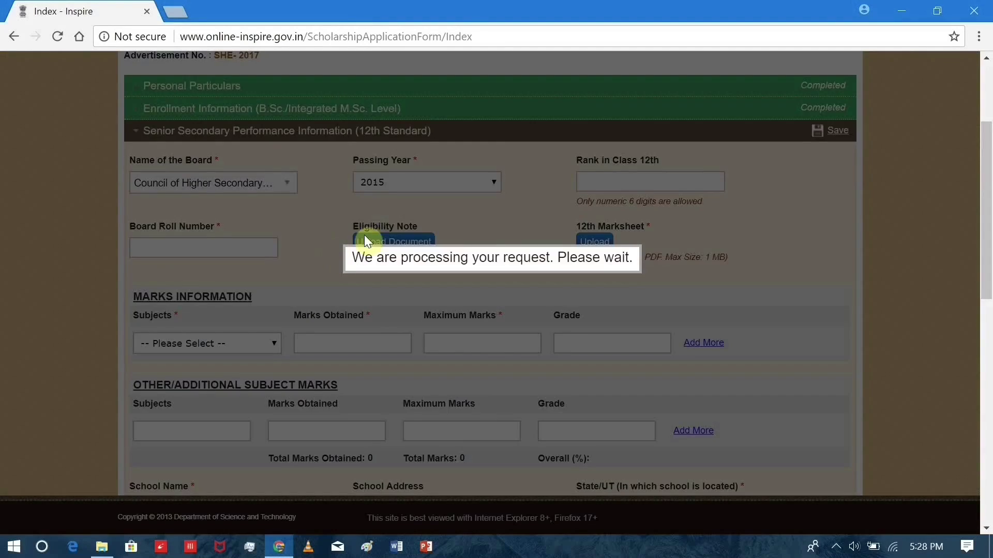
left_click(417, 183)
left_click(420, 222)
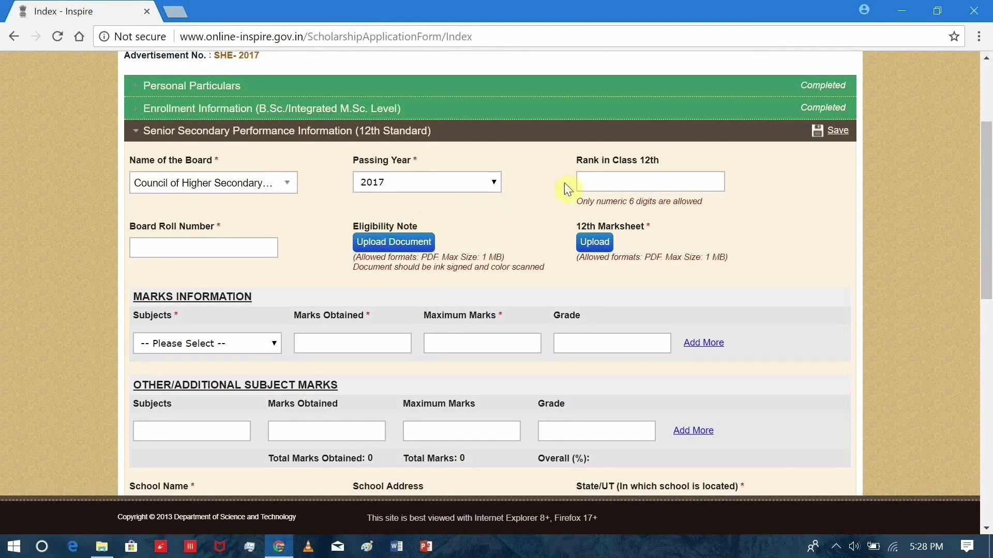
left_click(612, 183)
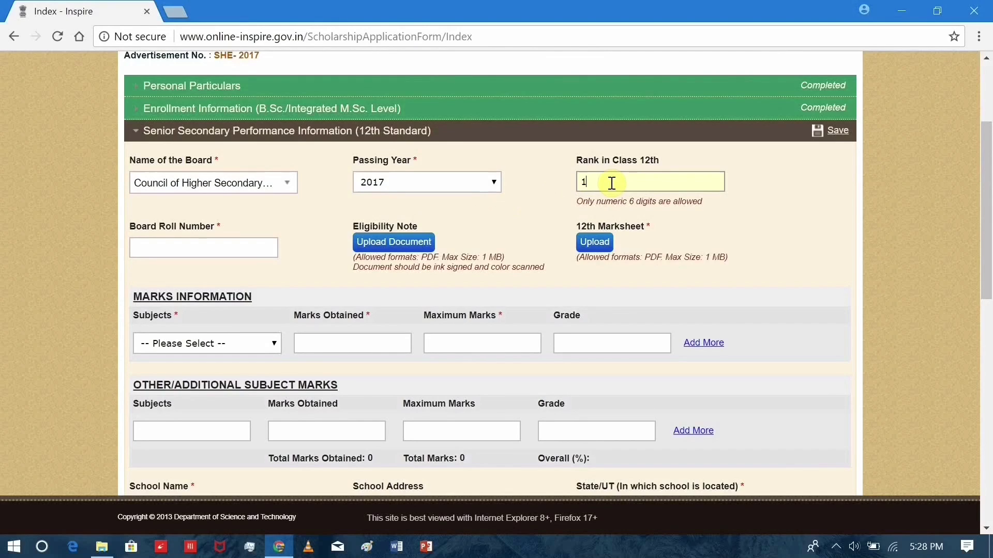
left_click(242, 243)
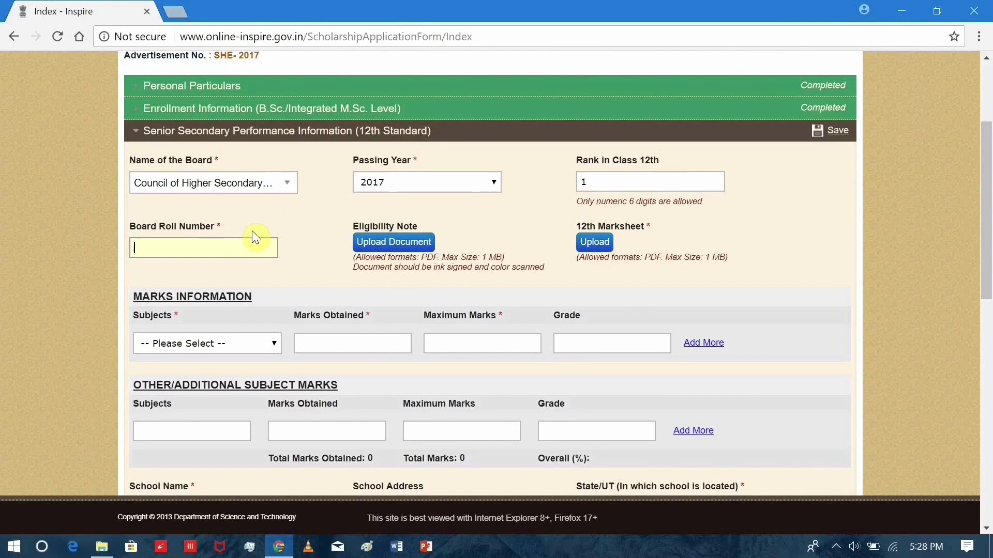
Upload the eligibility certificate PDF and 12.pdf as the 12th marksheet.
left_click(410, 243)
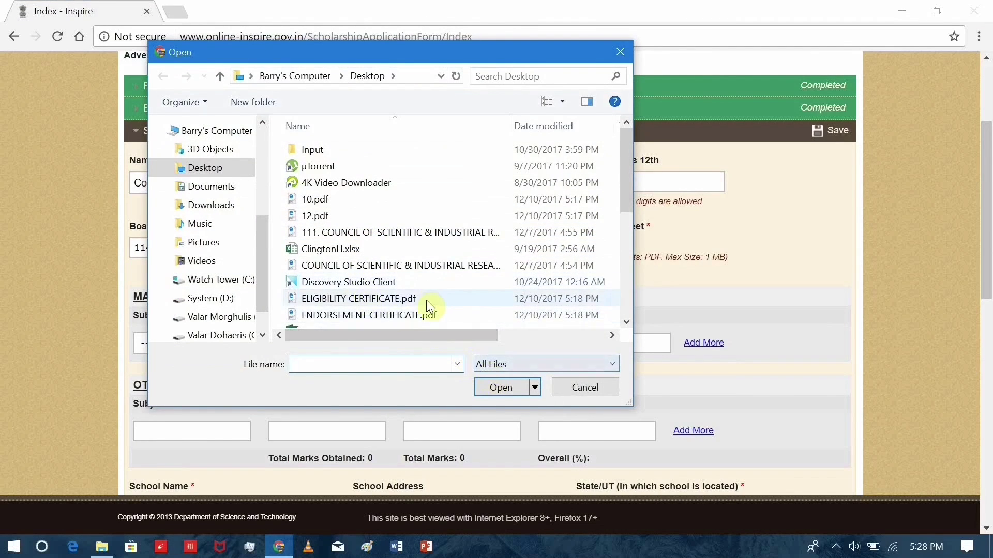
double_click(426, 300)
left_click(590, 243)
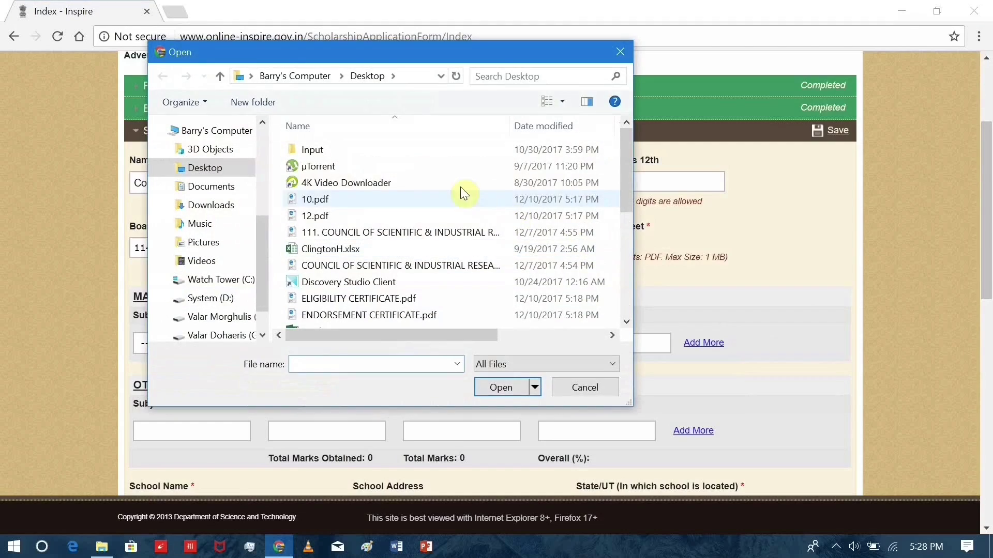
left_click(463, 215)
left_click(500, 387)
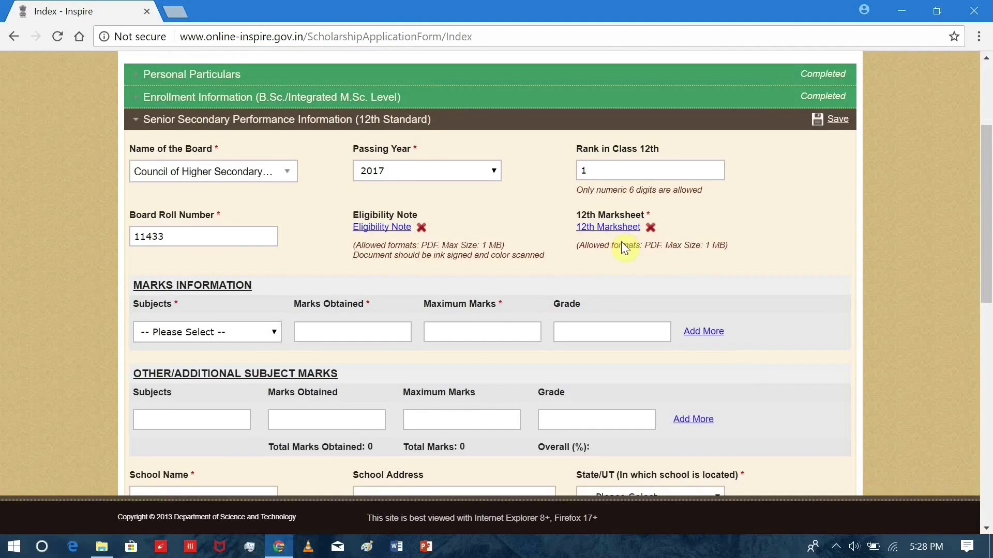
Add four more subject rows to Marks Information, giving five in total.
scroll(621, 242, "down", 1)
left_click(702, 264)
left_click(703, 302)
left_click(703, 340)
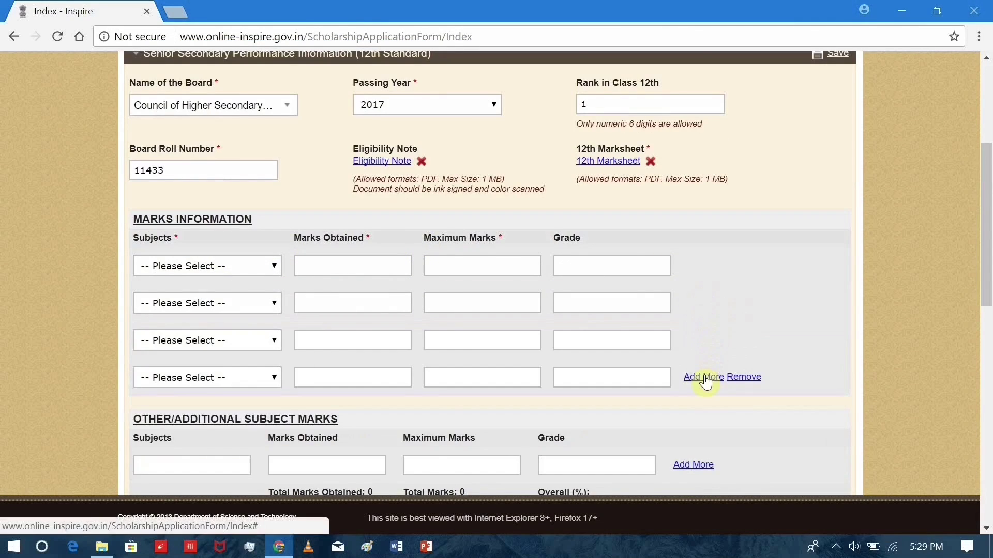
left_click(705, 377)
scroll(705, 377, "down", 1)
left_click(189, 187)
Fill the first marks row with ENGLISH, 96 marks out of 100.
key("e")
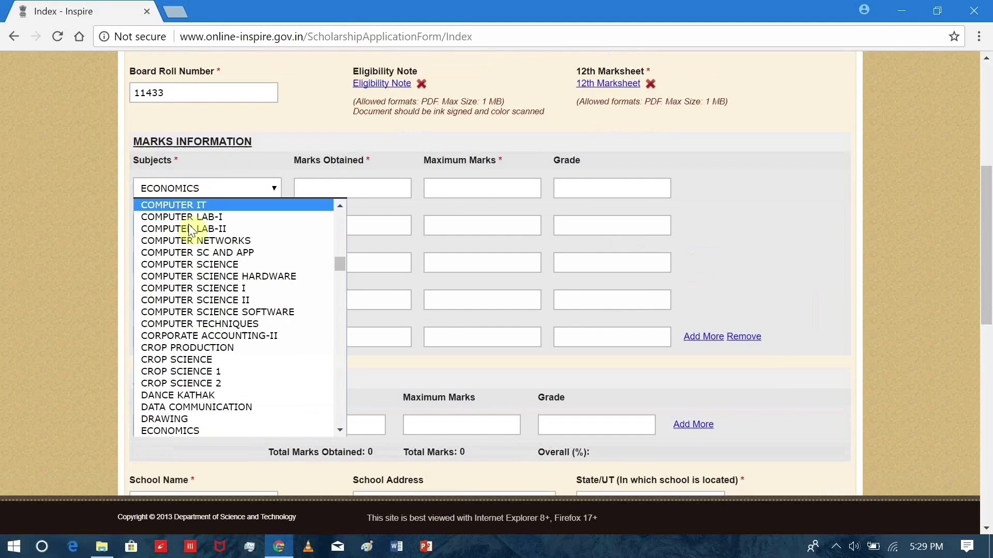
key("Down")
key("Down")
key("Down")
key("Down")
key("Down")
key("Down")
key("Down")
key("Down")
key("Down")
key("Down")
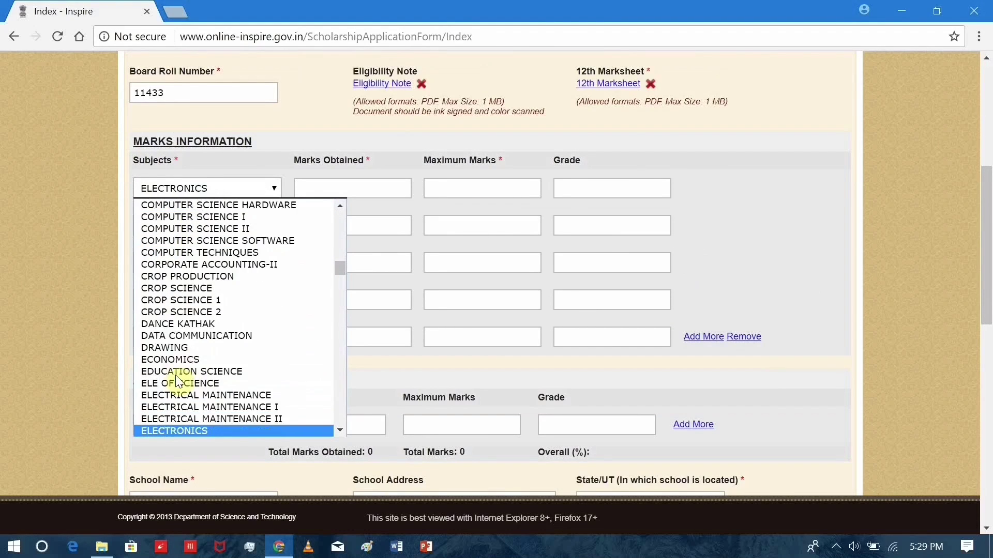
key("Down")
key("Down")
scroll(198, 262, "down", 10)
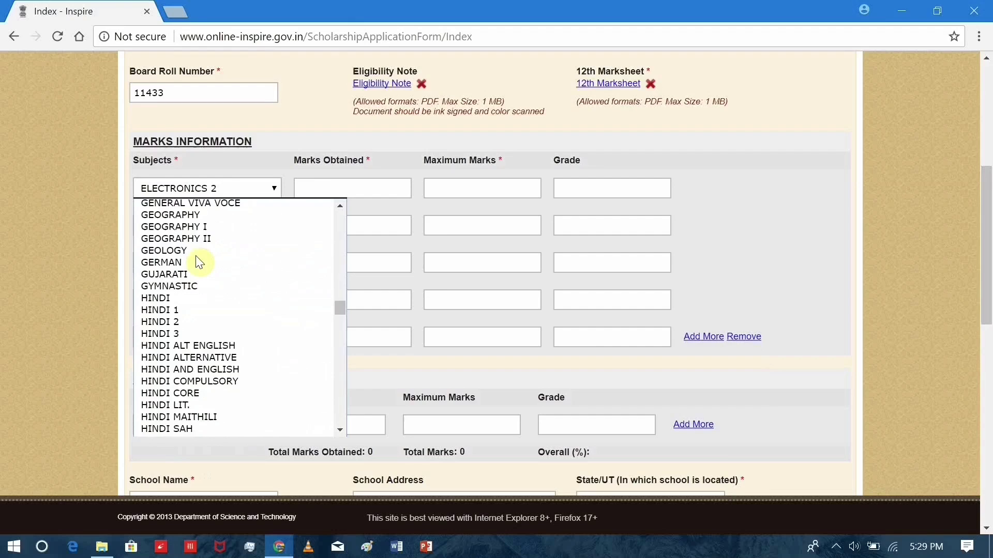
scroll(195, 256, "up", 5)
left_click(195, 287)
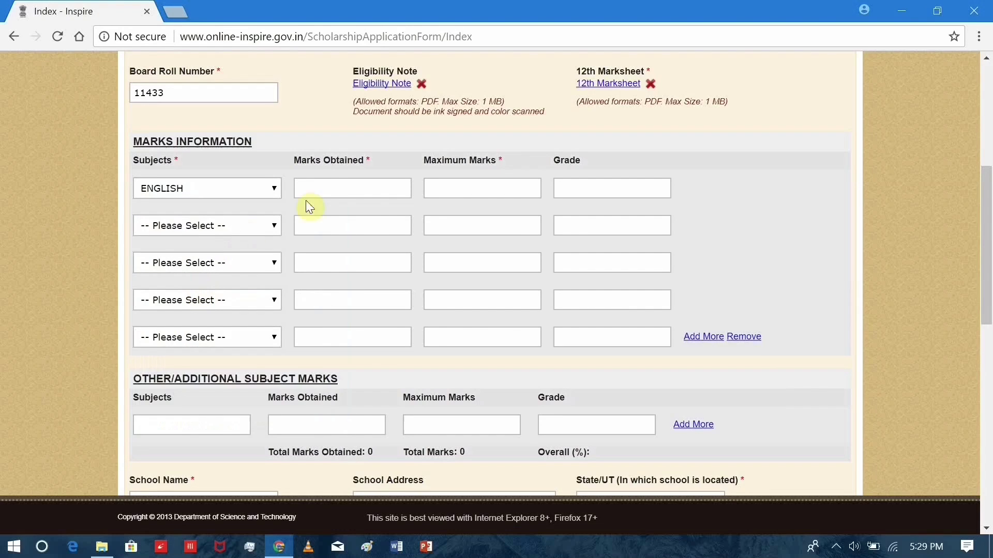
left_click(336, 189)
type("96")
left_click(443, 189)
type("100")
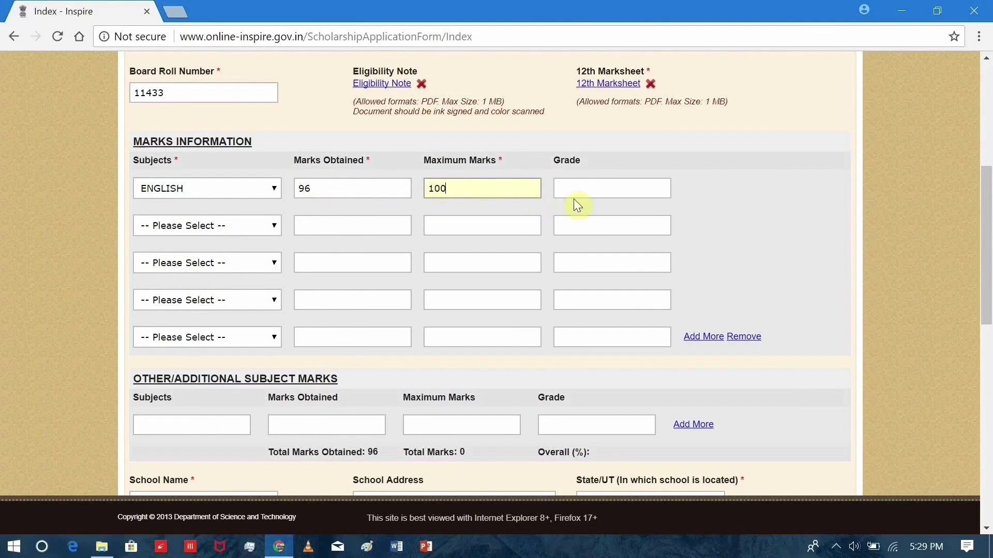
left_click(574, 192)
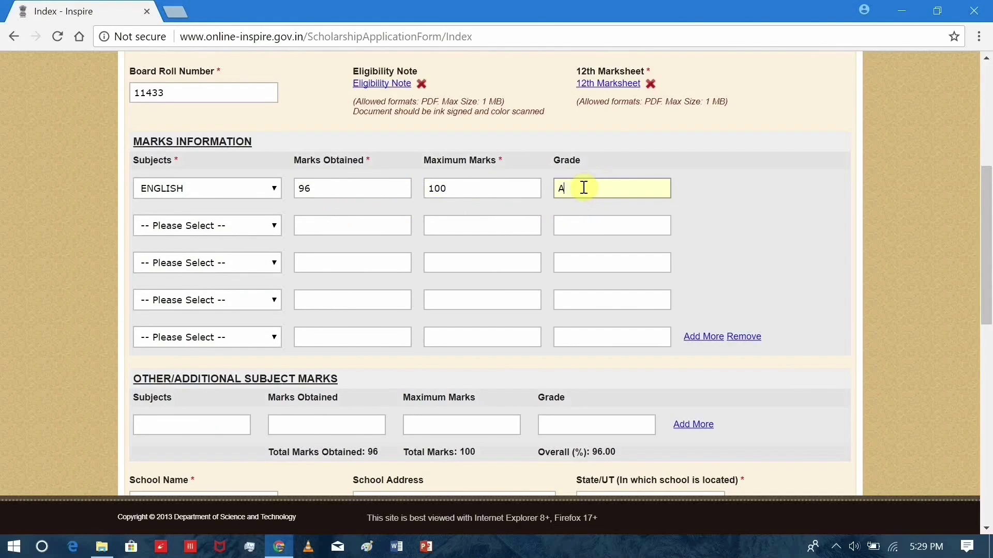
Add MATHEMATICS as the second subject with 99 out of 100 and grade A1.
left_click(248, 227)
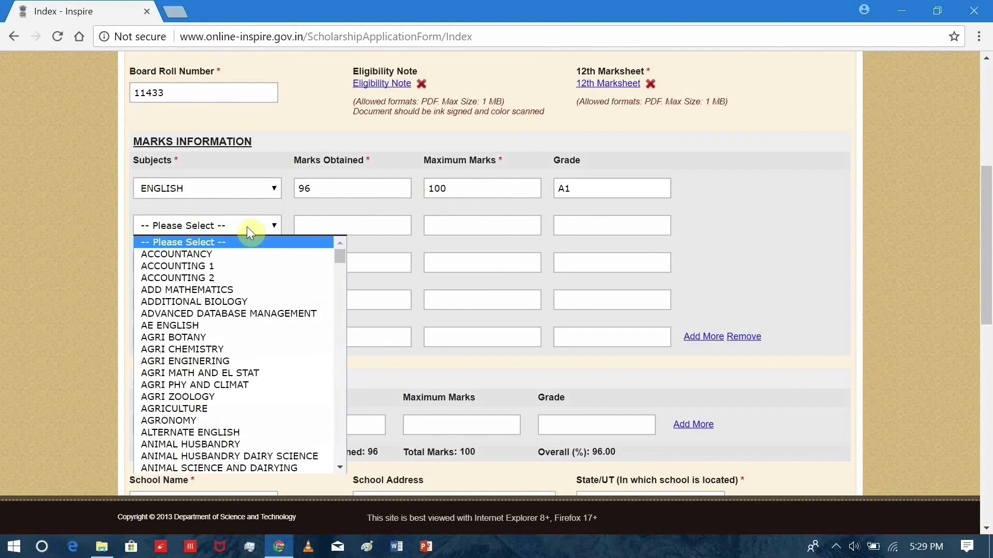
key("m")
key("Down")
key("Down")
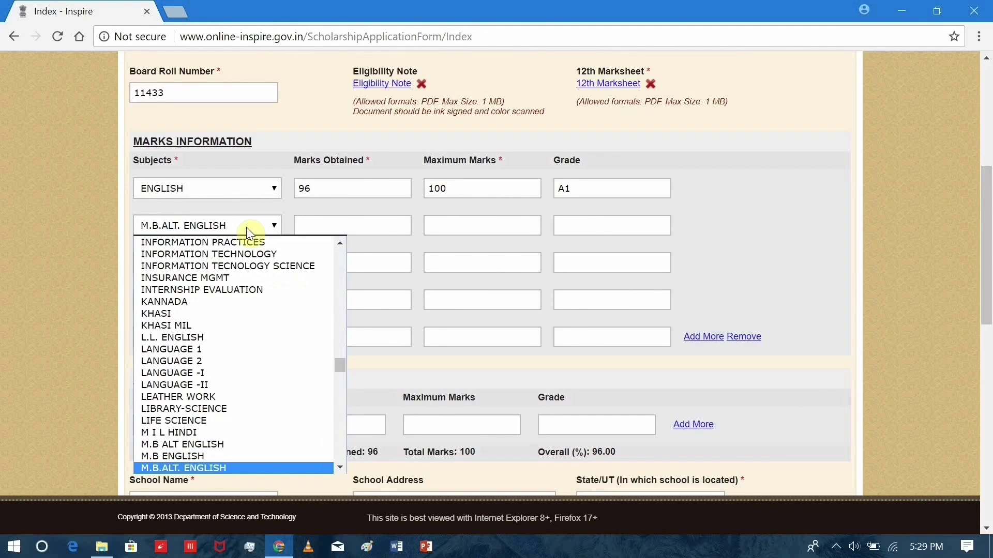
key("Return")
scroll(243, 237, "down", 3)
scroll(244, 236, "up", 3)
left_click(235, 228)
scroll(198, 339, "down", 8)
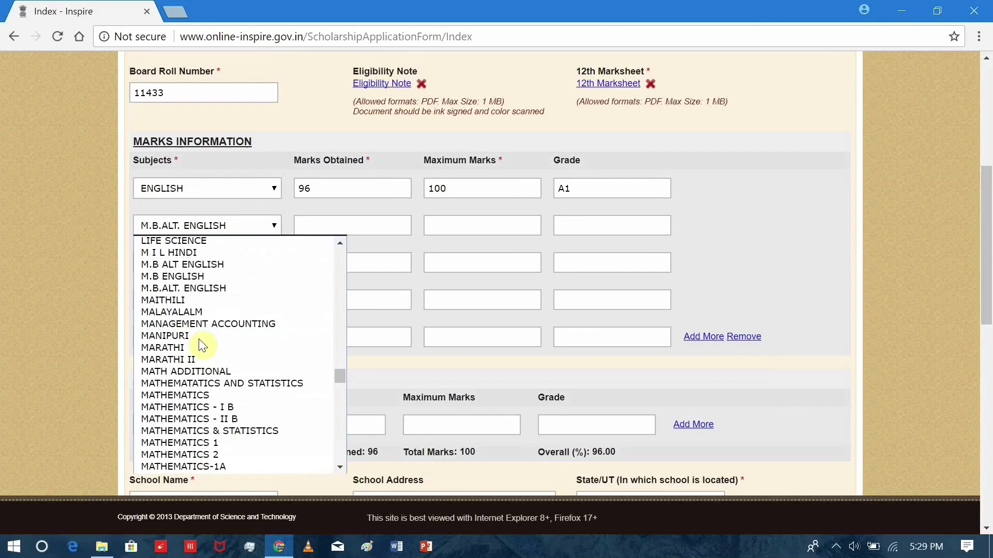
left_click(215, 265)
left_click(300, 231)
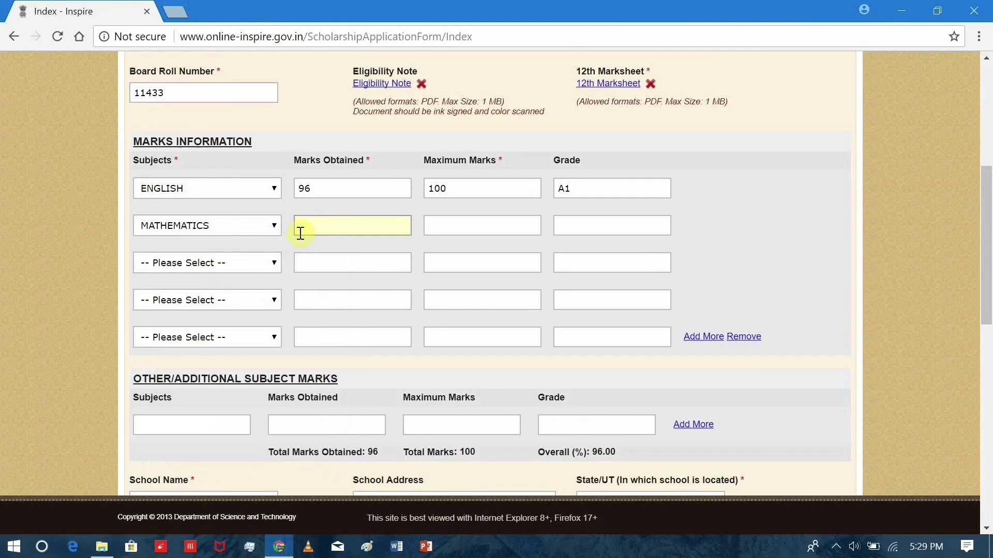
type("99")
left_click(428, 225)
type("100")
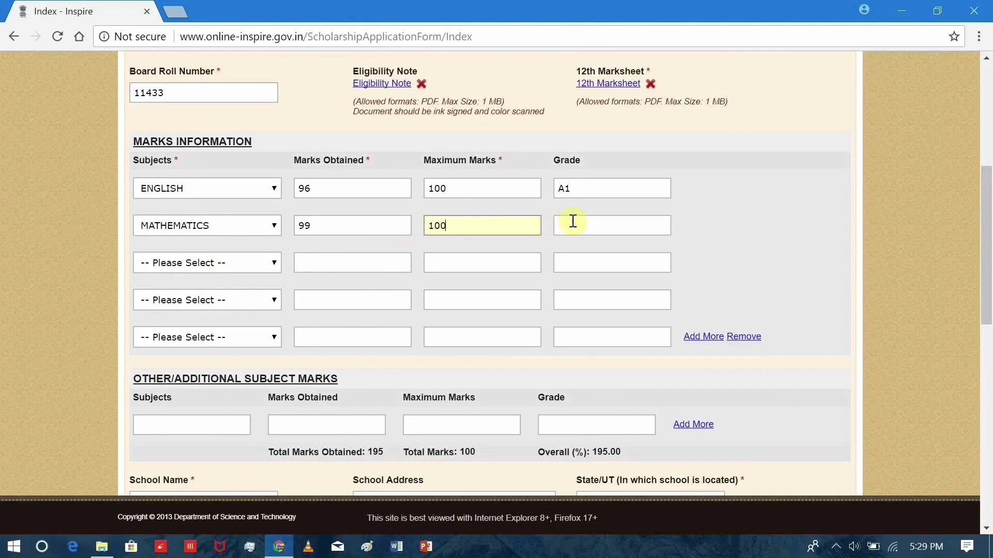
left_click(573, 227)
type("A1")
key("BackSpace")
key("BackSpace")
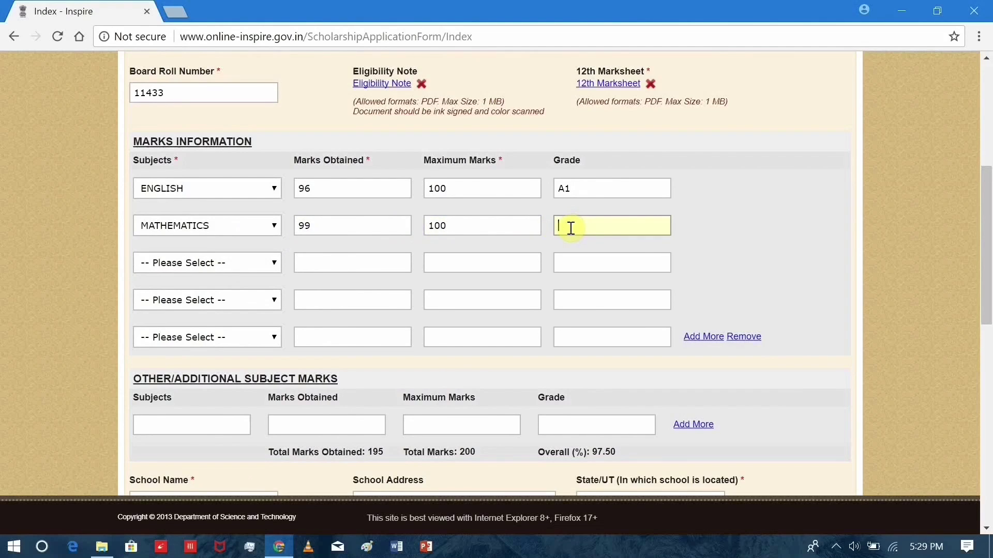
type("A1")
Add PHYSICS as the third subject with 98 out of 100 and grade A1.
left_click(269, 264)
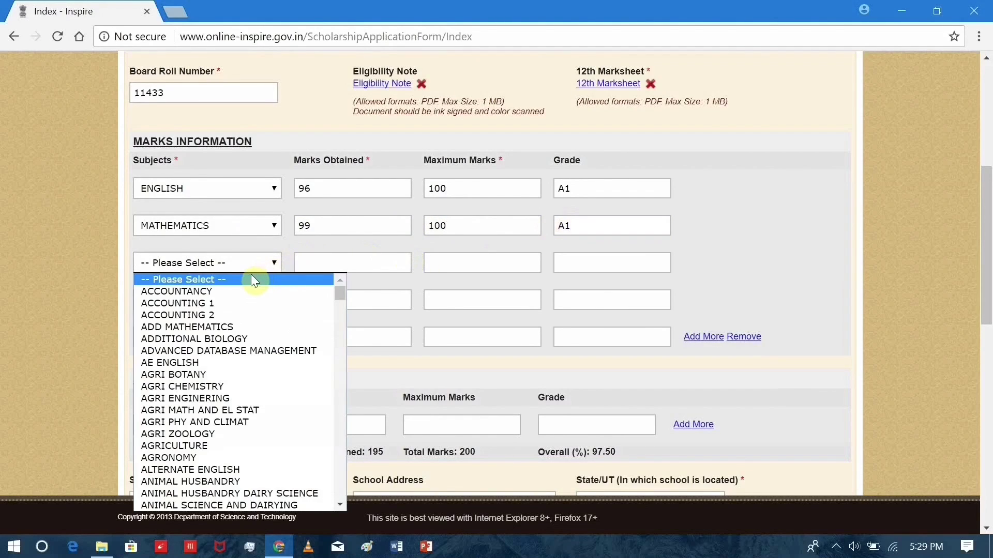
key("p")
scroll(232, 362, "down", 4)
left_click(203, 399)
left_click(317, 266)
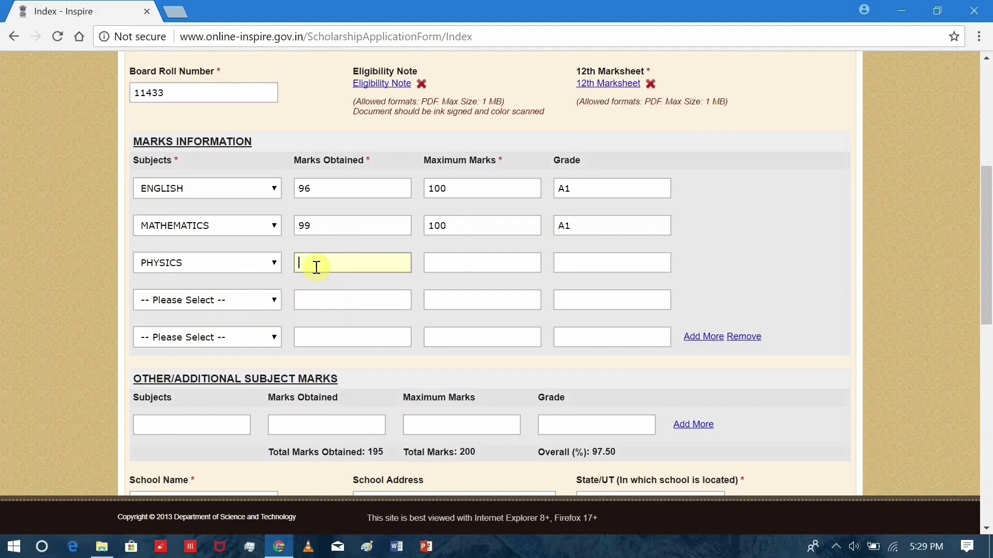
type("98")
left_click(453, 265)
type("100")
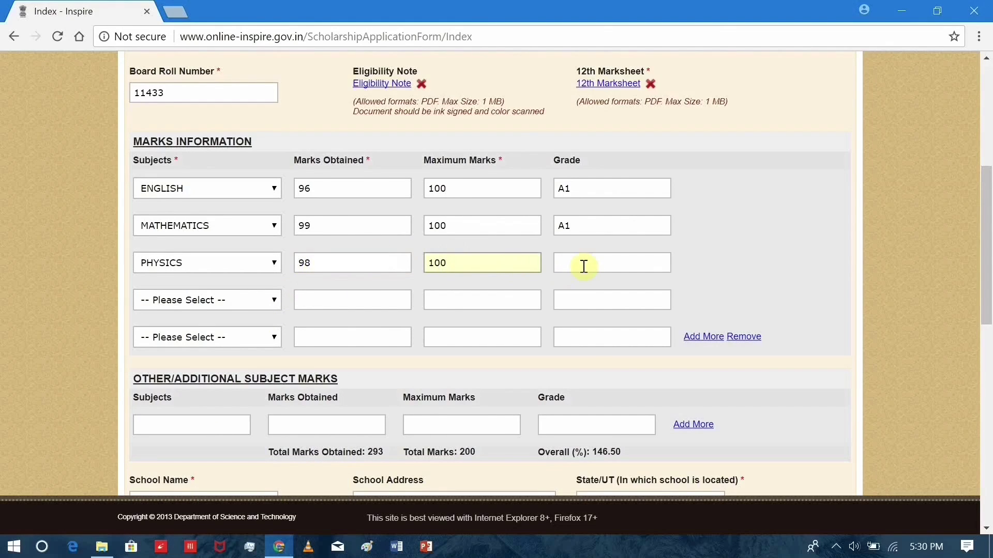
left_click(583, 265)
type("A1")
Add CHEMISTRY as the fourth subject with 98 out of 100 and grade A1.
left_click(265, 301)
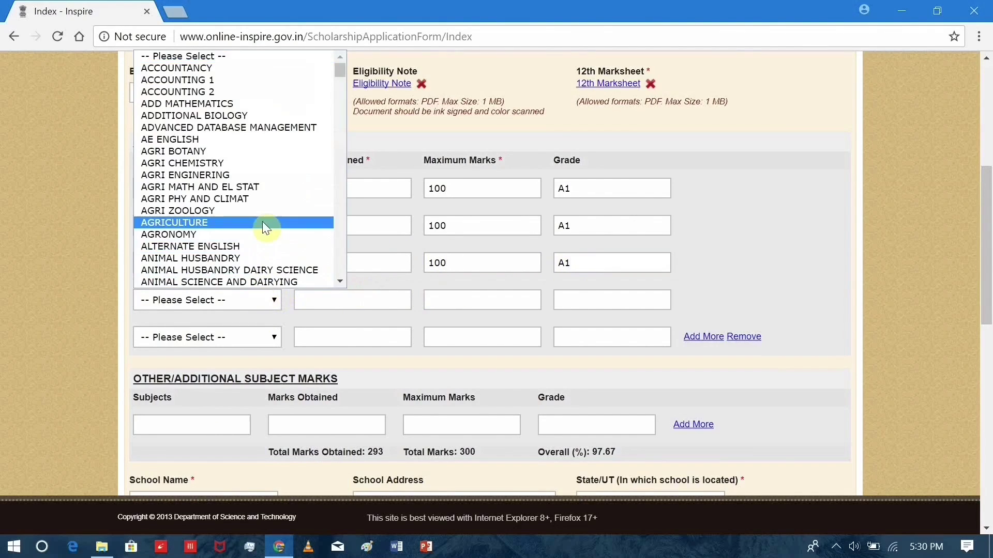
key("c")
scroll(244, 223, "down", 5)
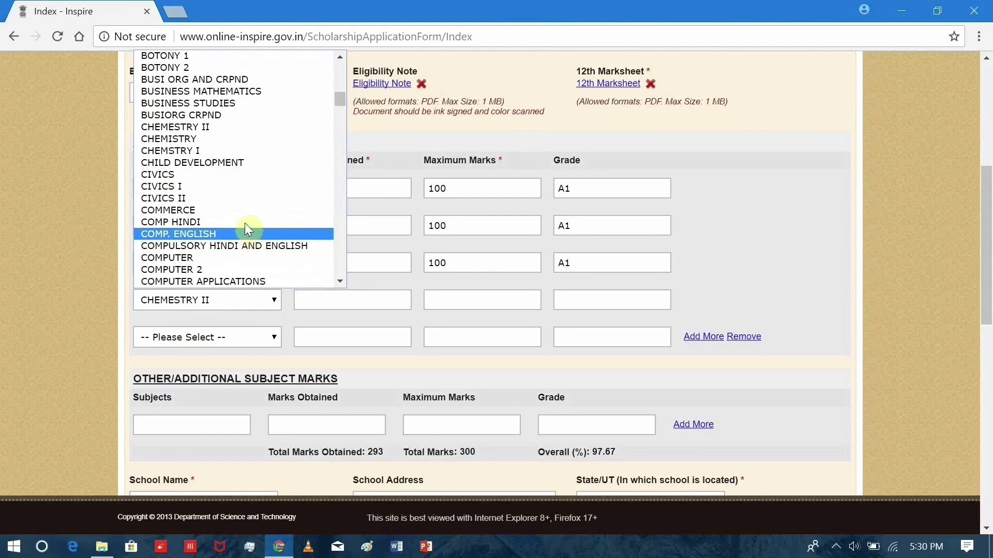
left_click(266, 143)
left_click(312, 292)
type("98")
left_click(454, 300)
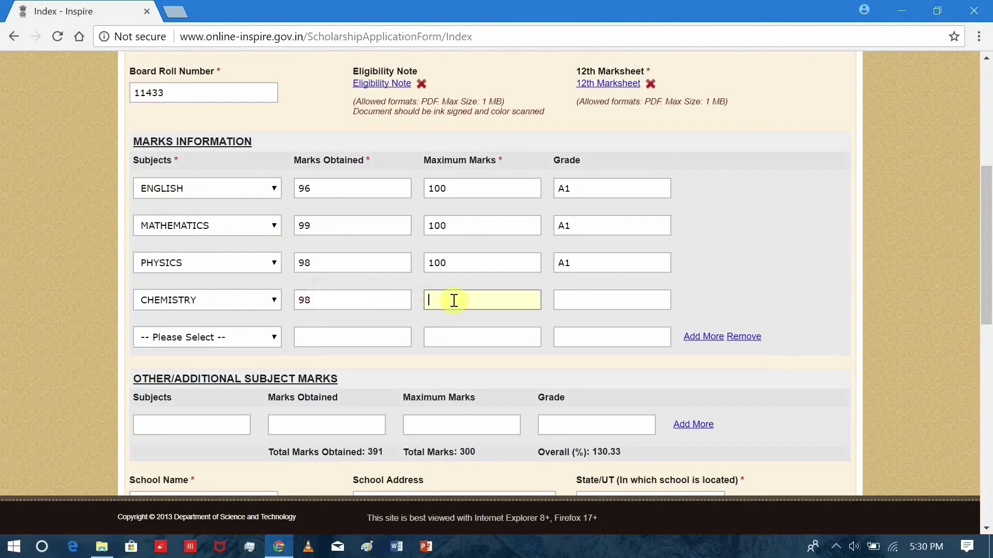
type("100")
left_click(578, 301)
type("A1")
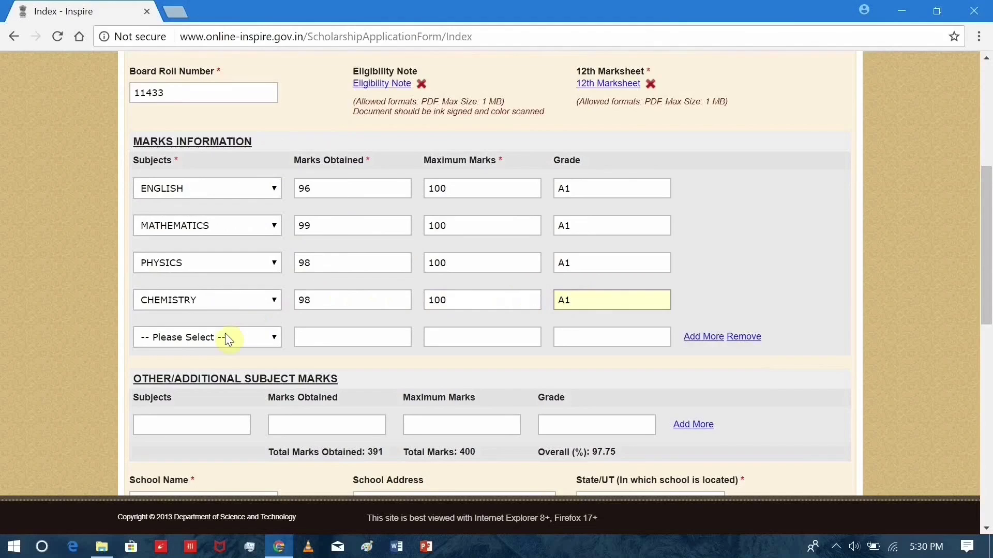
Add BIOLOGY as the fifth subject with 97 out of 100 and grade A1.
left_click(225, 337)
key("b")
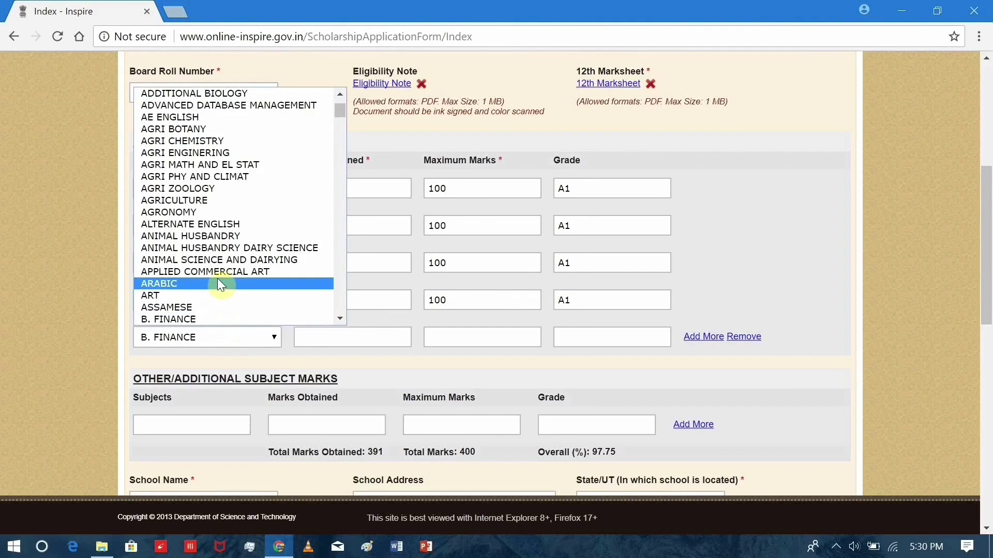
scroll(228, 232, "down", 5)
left_click(252, 120)
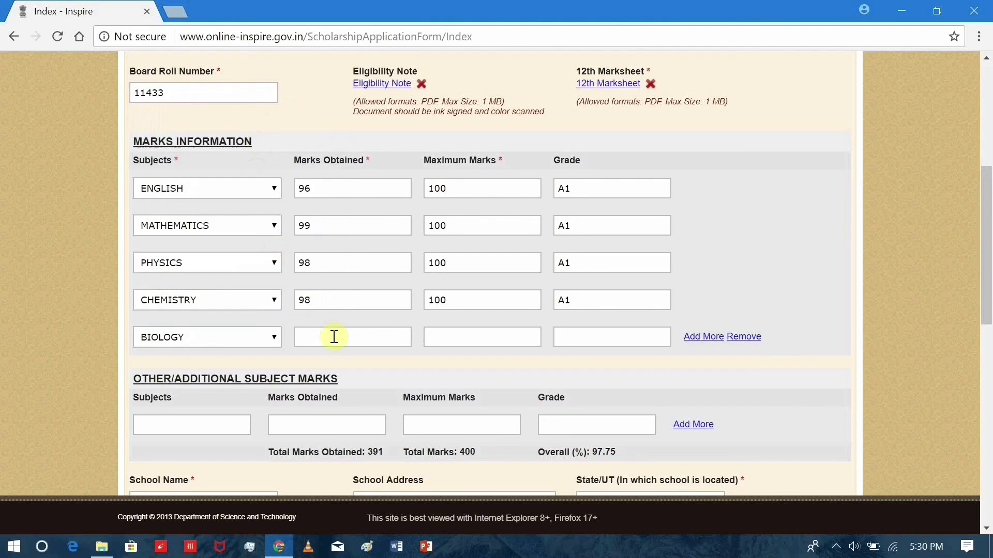
left_click(334, 337)
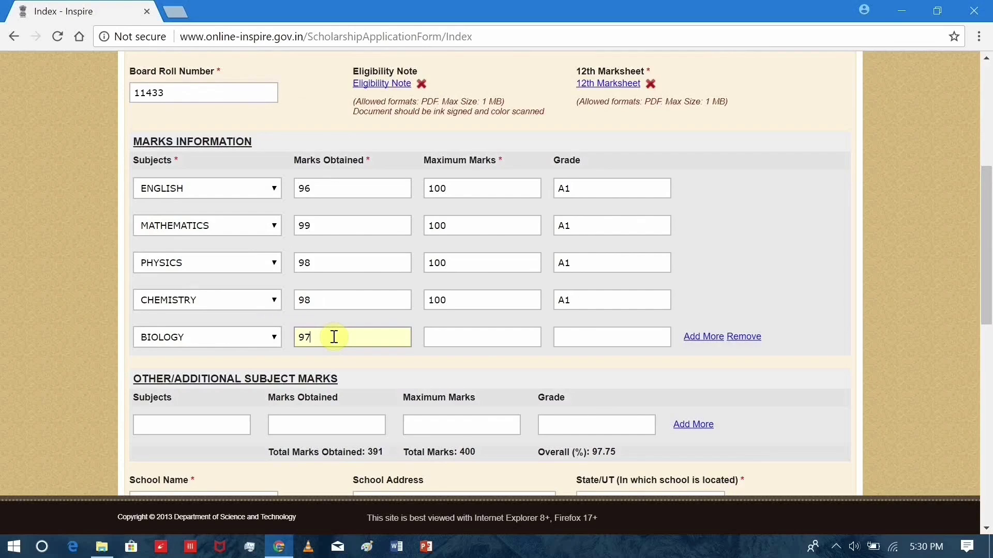
left_click(475, 339)
type("100")
left_click(558, 333)
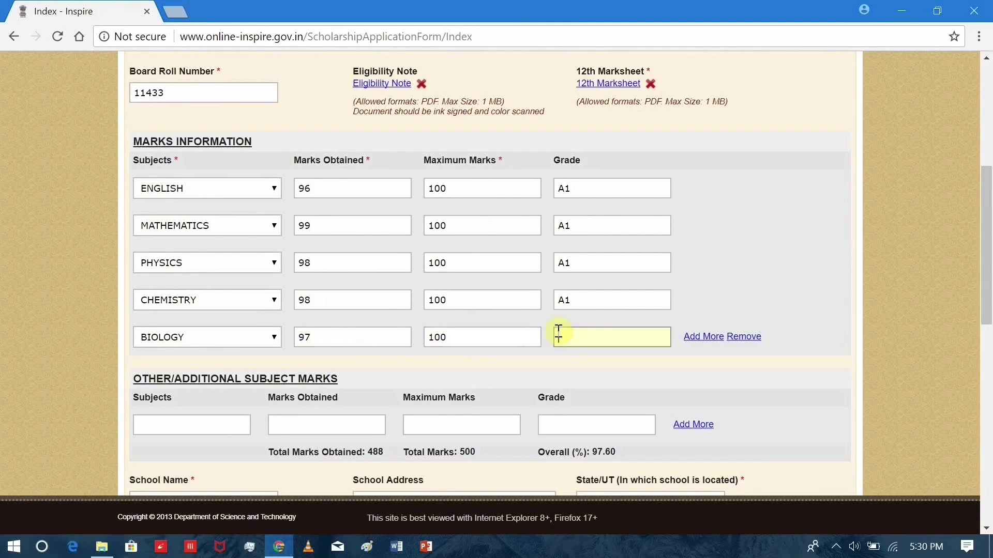
scroll(393, 330, "down", 1)
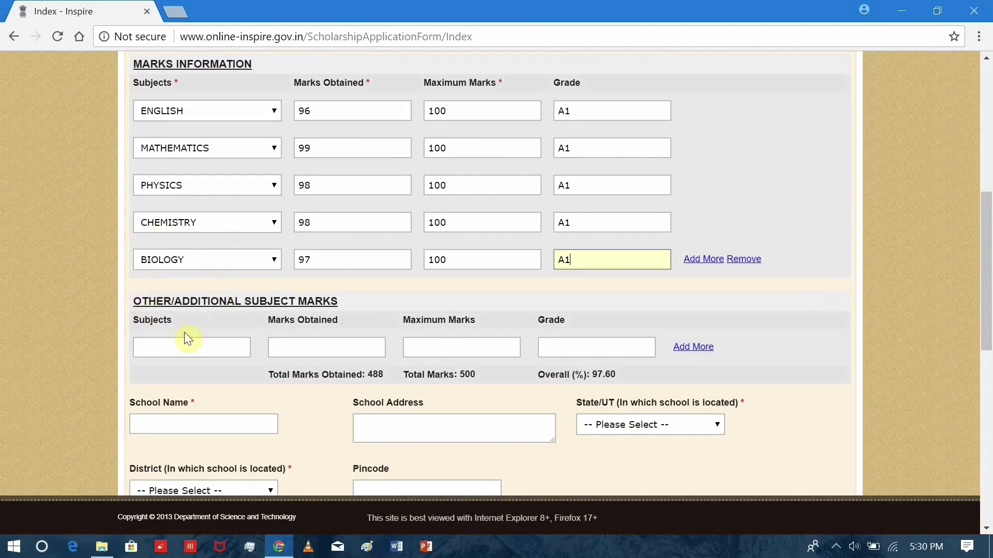
Enter additional subject ALTERNATIVE ENGLISH: marks 96, maximum 100, grade A1.
left_click(198, 349)
type("E")
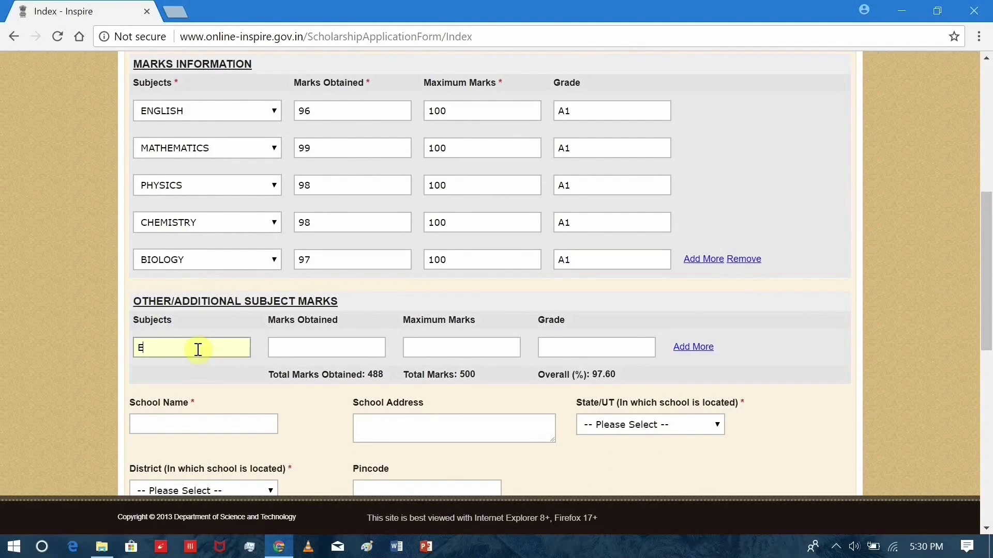
type("NGTERNATIVE ENGLISH")
left_click(328, 355)
type("96")
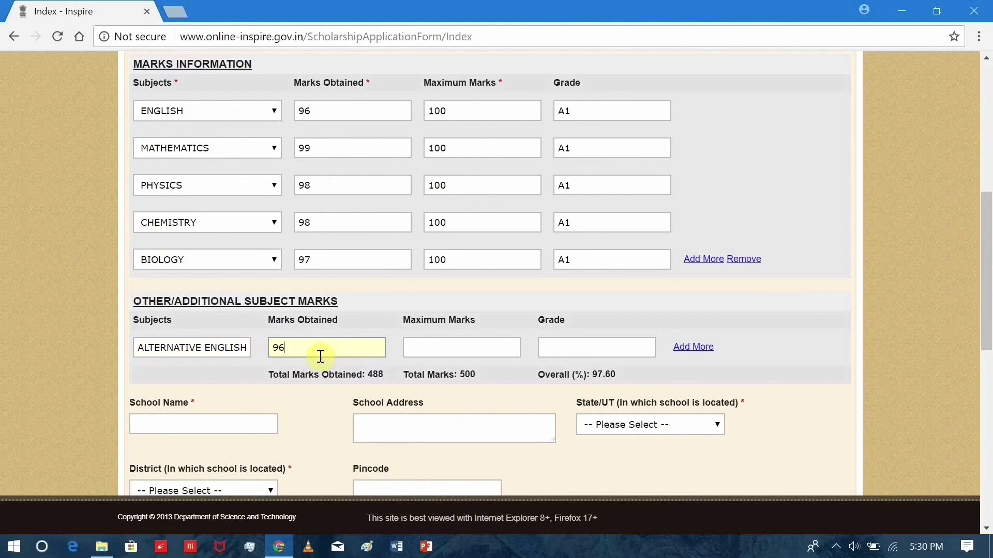
left_click(438, 349)
type("100")
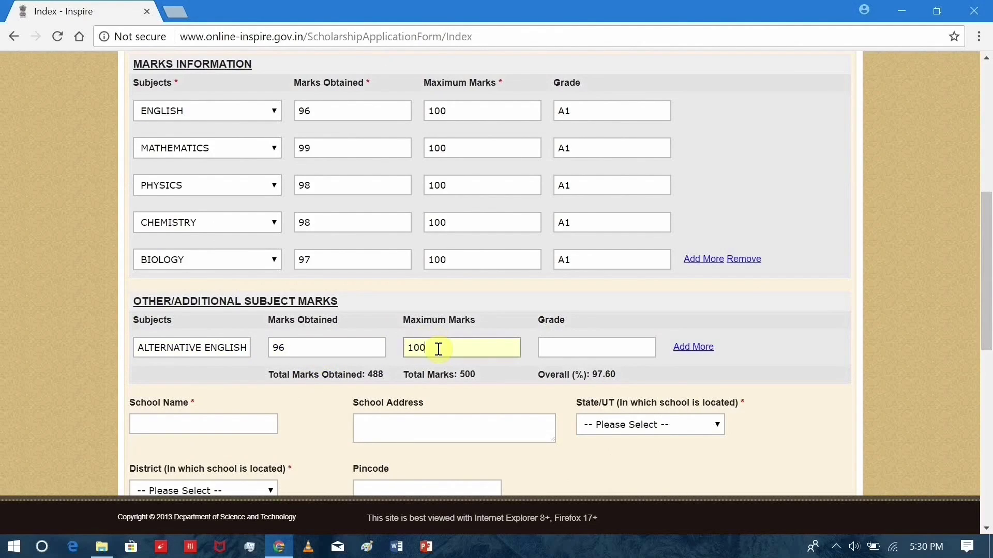
left_click(549, 346)
type("A1")
scroll(544, 346, "down", 1)
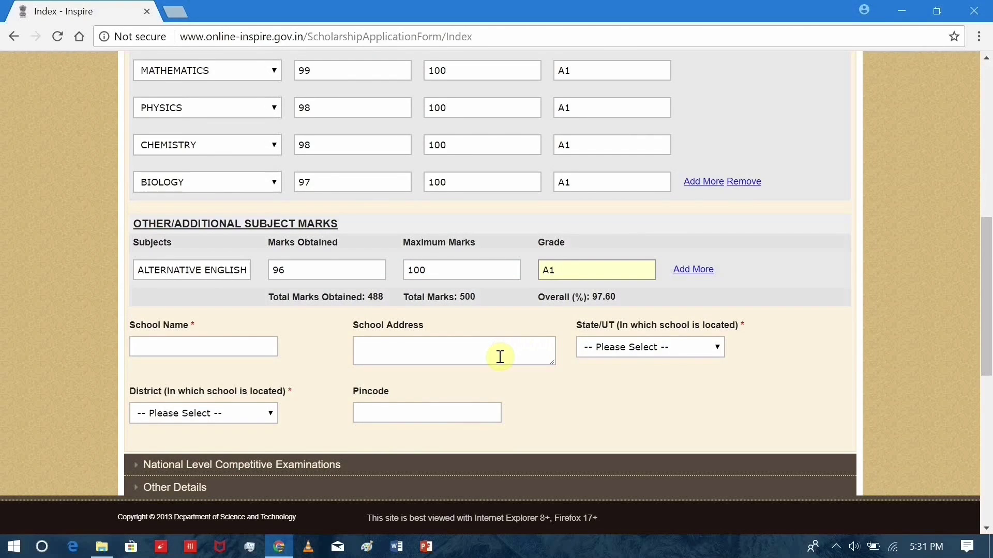
scroll(500, 357, "up", 5)
scroll(500, 356, "down", 3)
scroll(500, 357, "up", 3)
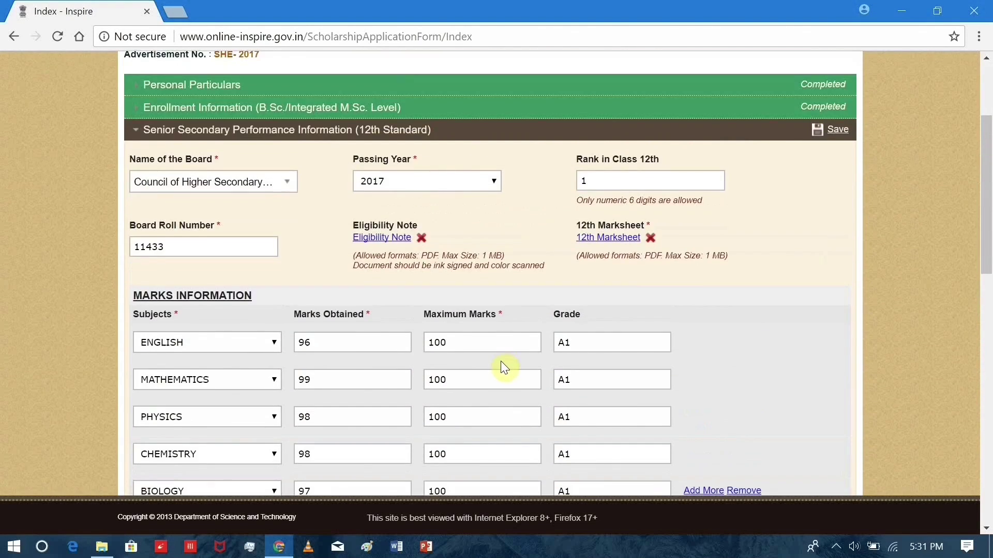
Enter the school name IMPHAL PUBLIC SCHOOL and address CANCHIPUR.
scroll(501, 361, "down", 5)
left_click(246, 348)
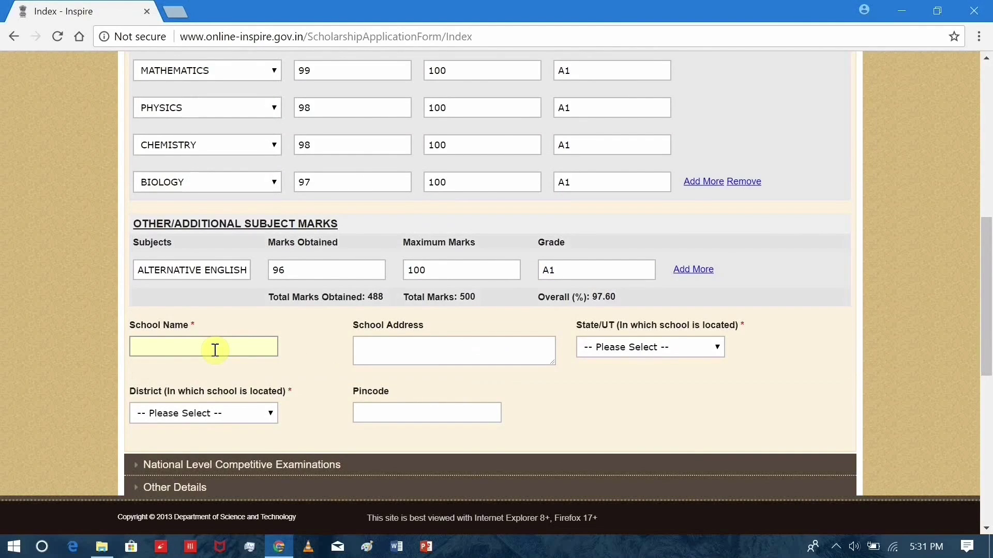
type("IMPHAL PUBLIC SCHOOL")
left_click(369, 348)
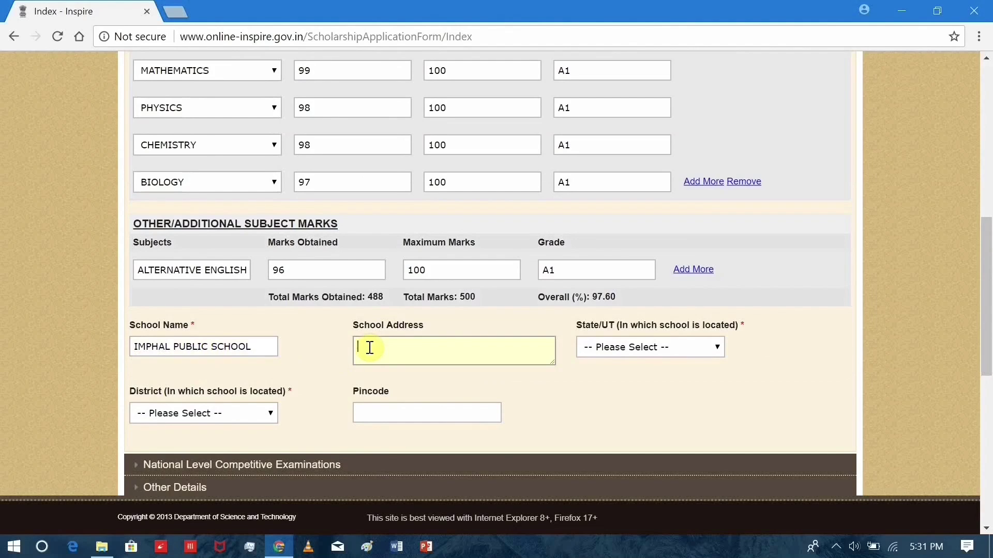
type("CANCHIPUR")
Set the school's State/UT to MANIPUR, district Imphal, and enter its pincode.
left_click(621, 346)
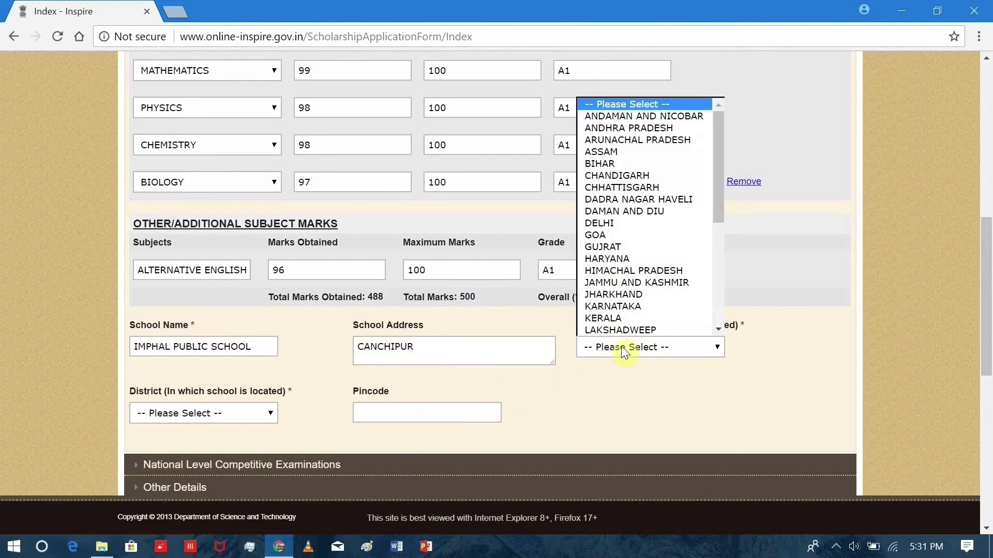
scroll(616, 318, "down", 5)
left_click(618, 195)
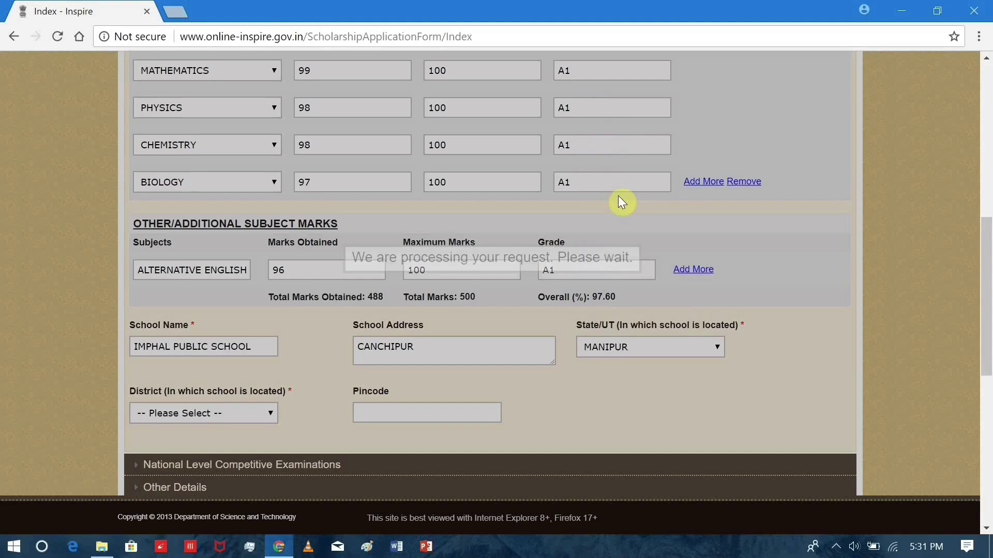
left_click(260, 337)
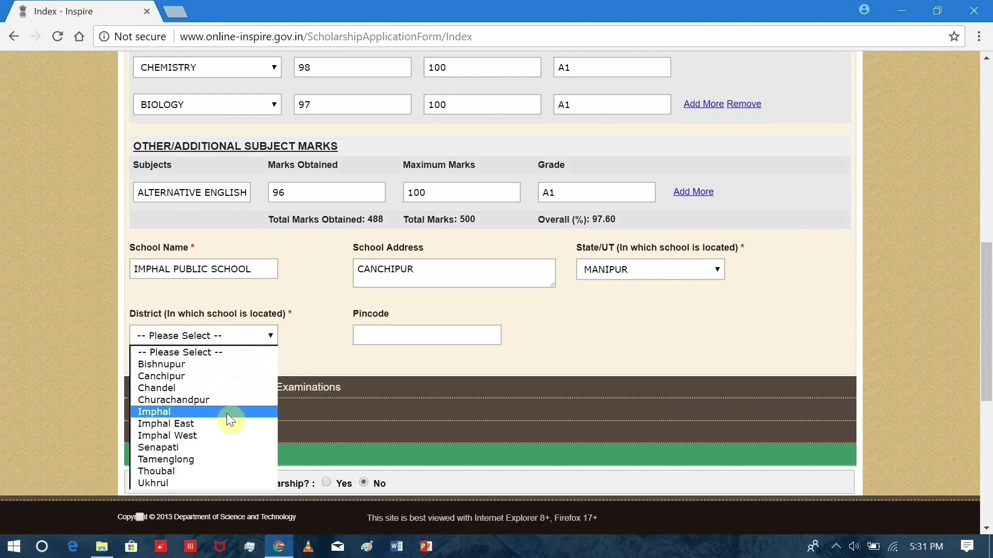
left_click(227, 413)
scroll(317, 275, "down", 1)
left_click(390, 261)
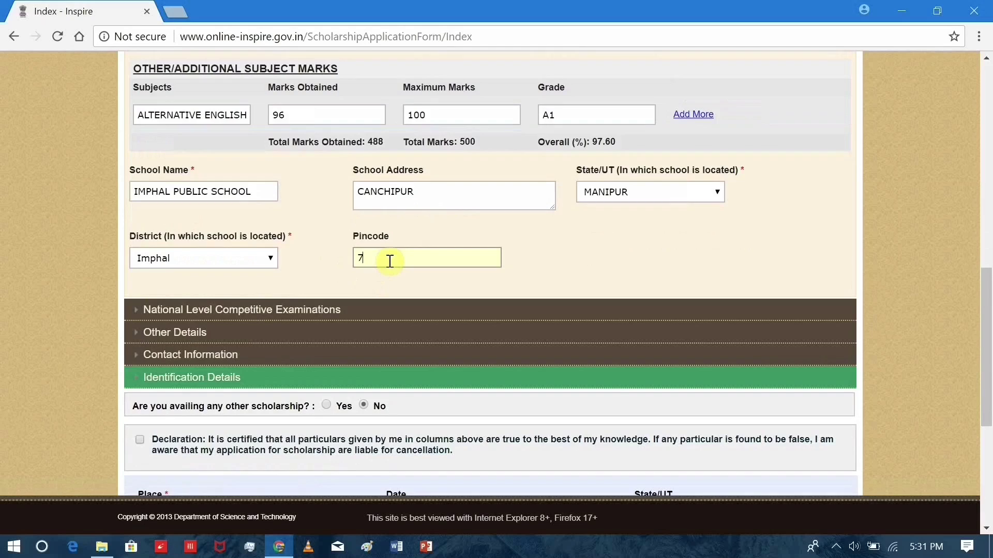
type("795001")
Save the Senior Secondary Performance details so the 12th Standard section shows Completed.
scroll(491, 227, "down", 2)
scroll(547, 194, "up", 9)
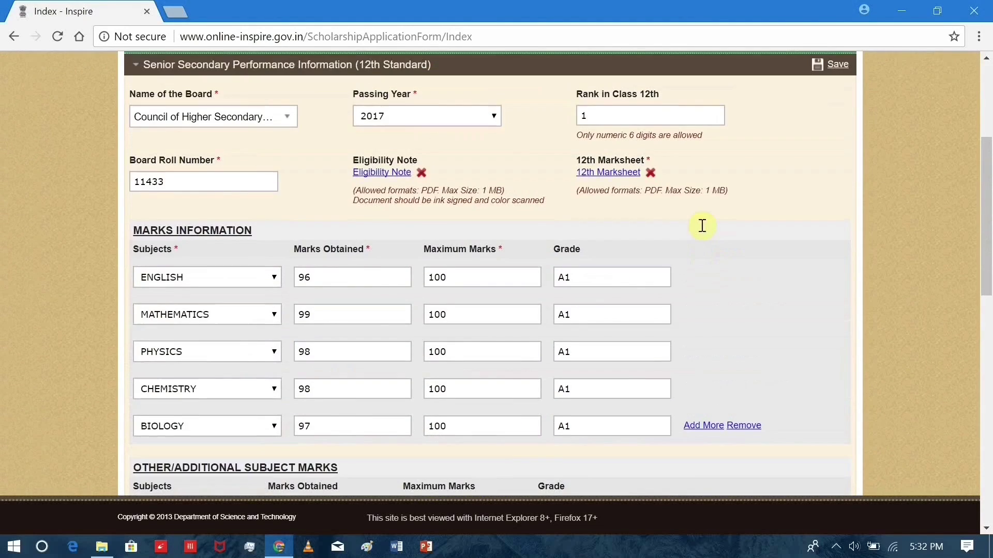
scroll(837, 201, "up", 3)
left_click(833, 209)
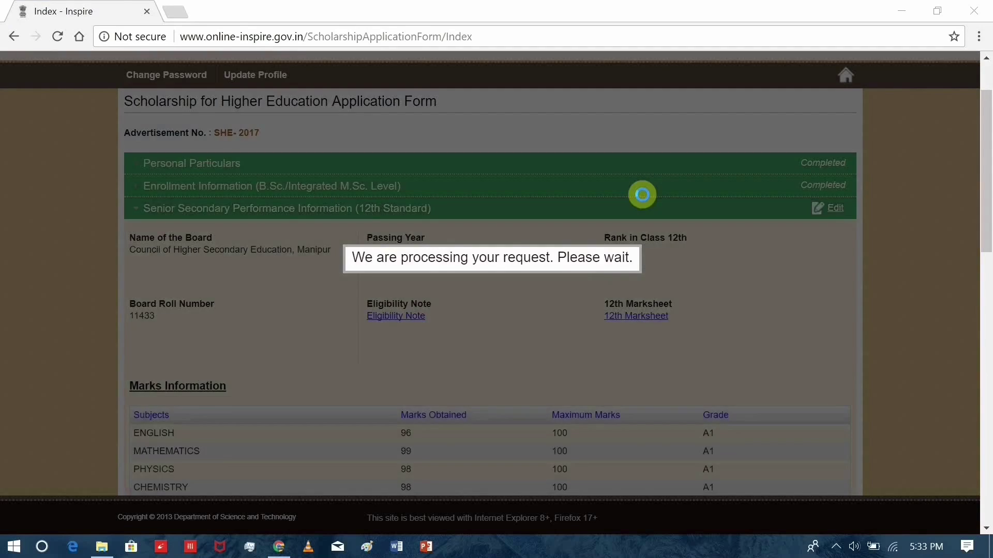
scroll(642, 194, "down", 7)
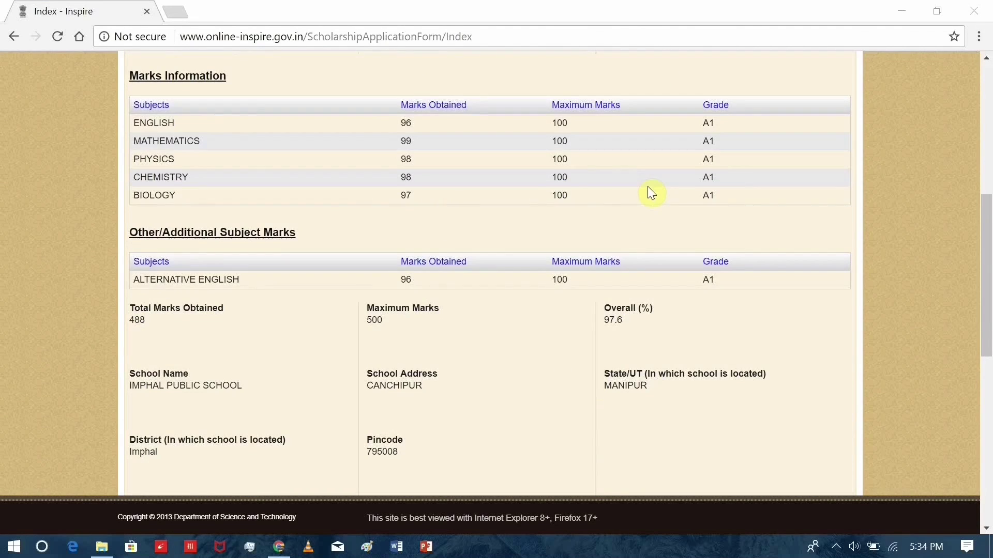
scroll(395, 198, "up", 3)
scroll(442, 296, "down", 11)
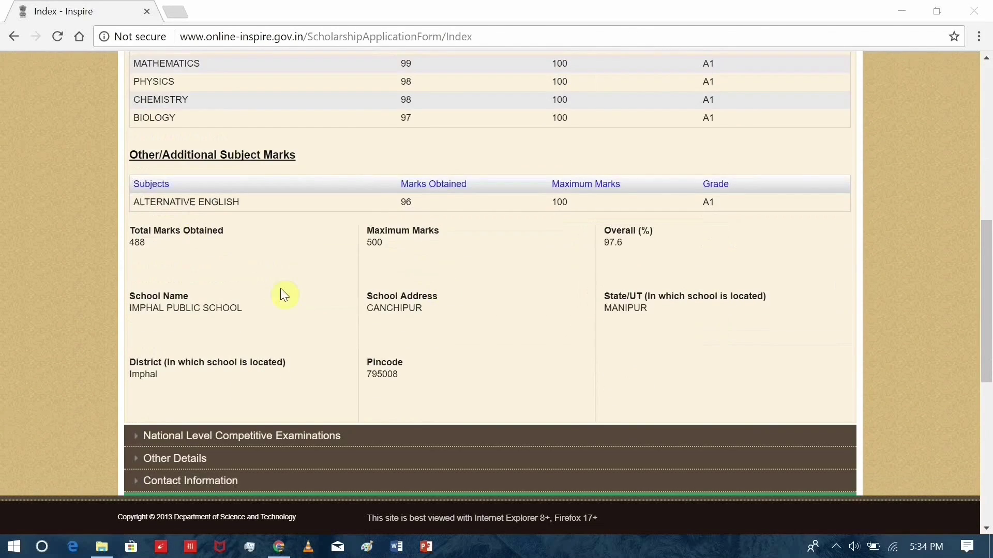
scroll(332, 280, "up", 5)
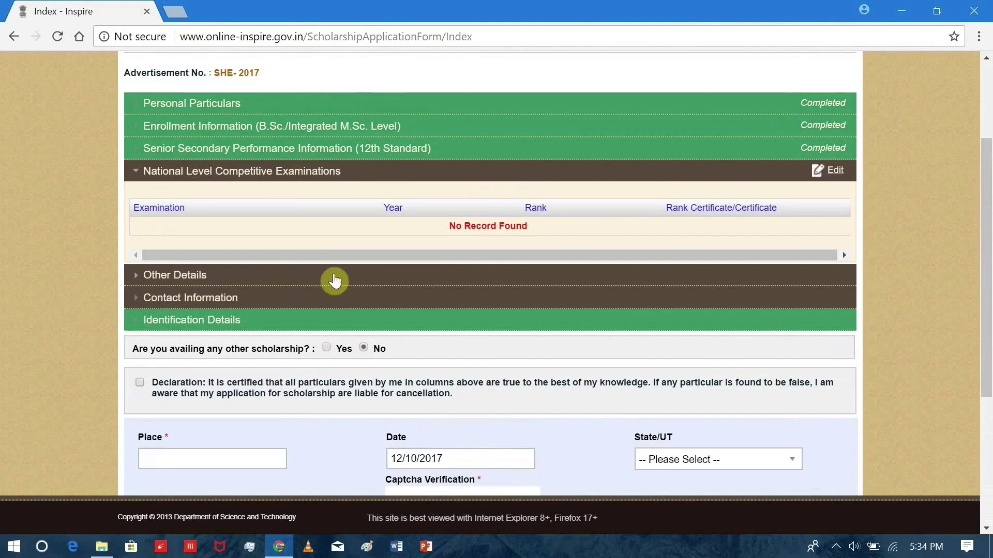
Edit Other Details to Class X year 2015, income 200000, no INSPIRE camp, and save.
left_click(433, 276)
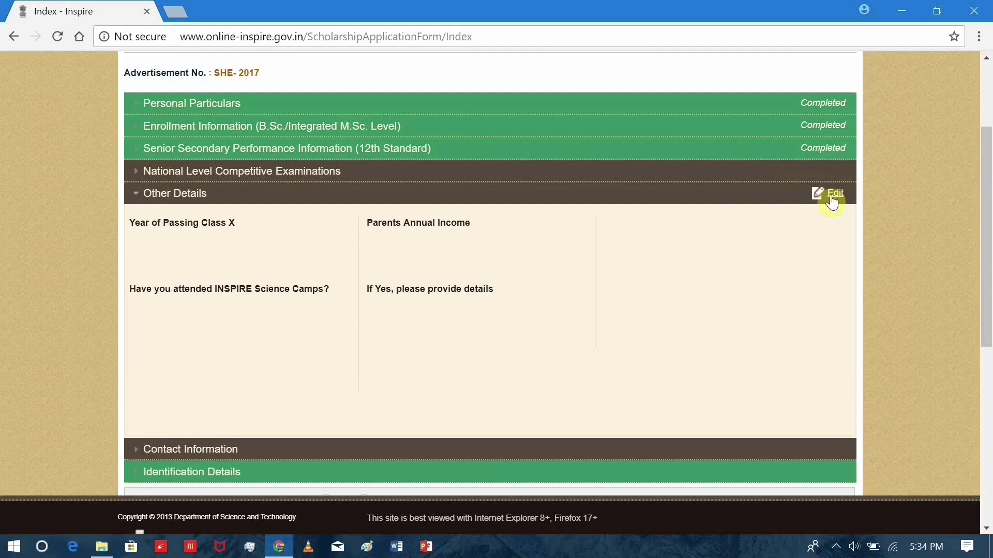
left_click(830, 196)
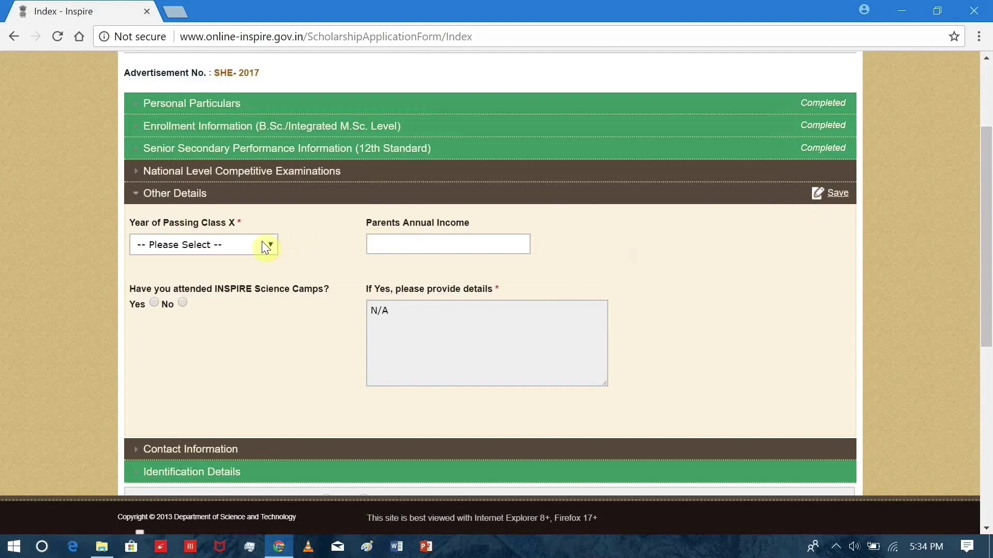
left_click(263, 243)
scroll(246, 310, "down", 10)
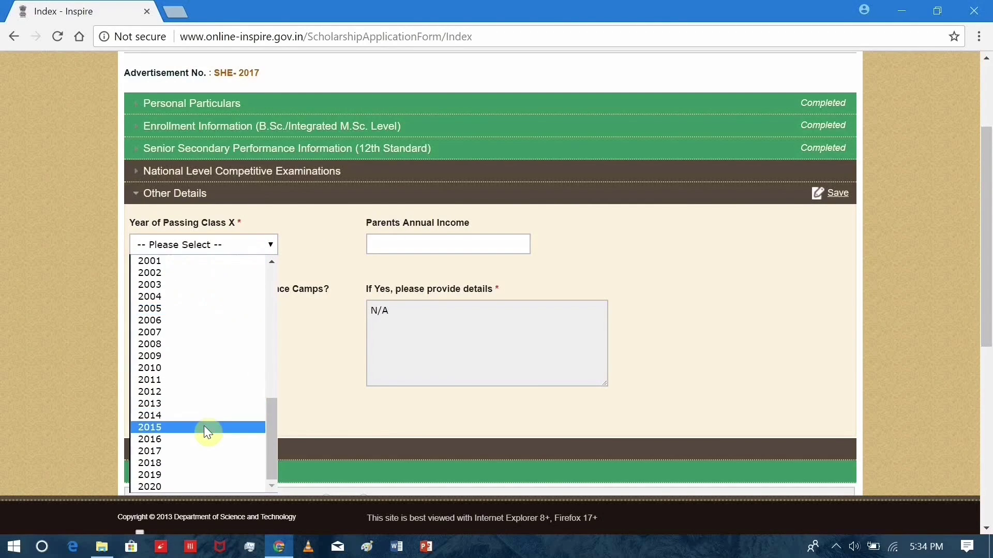
left_click(205, 427)
left_click(387, 249)
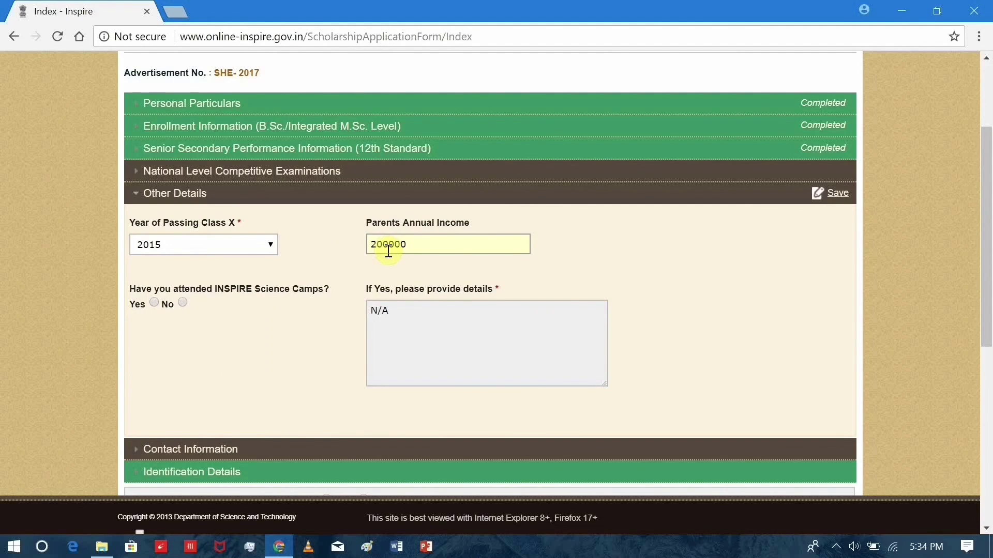
left_click(251, 312)
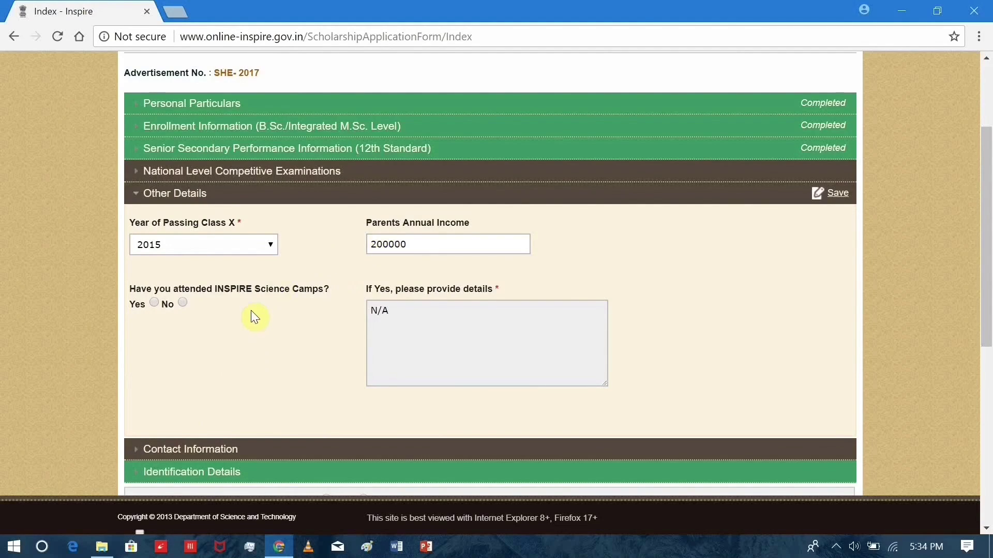
left_click(182, 303)
scroll(421, 281, "down", 3)
scroll(411, 272, "up", 3)
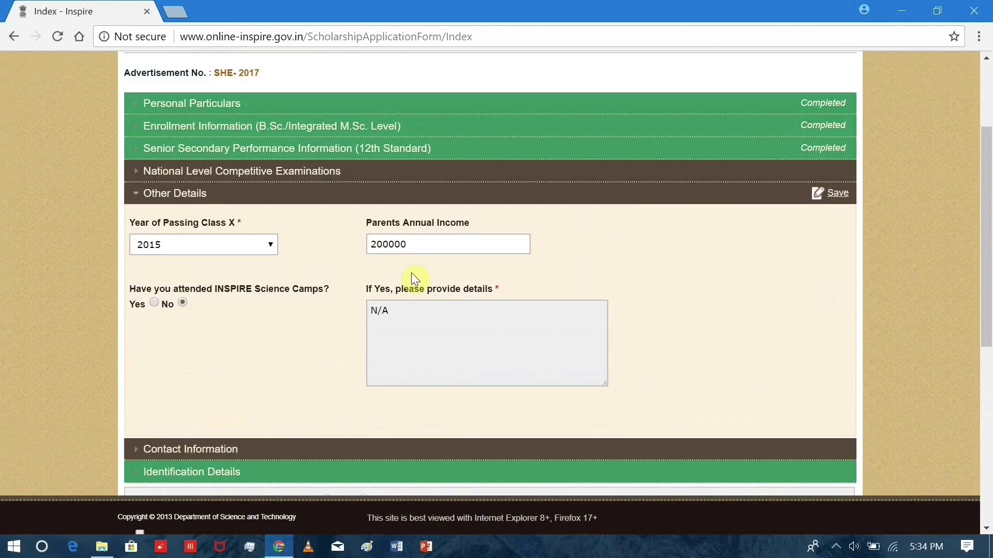
left_click(833, 201)
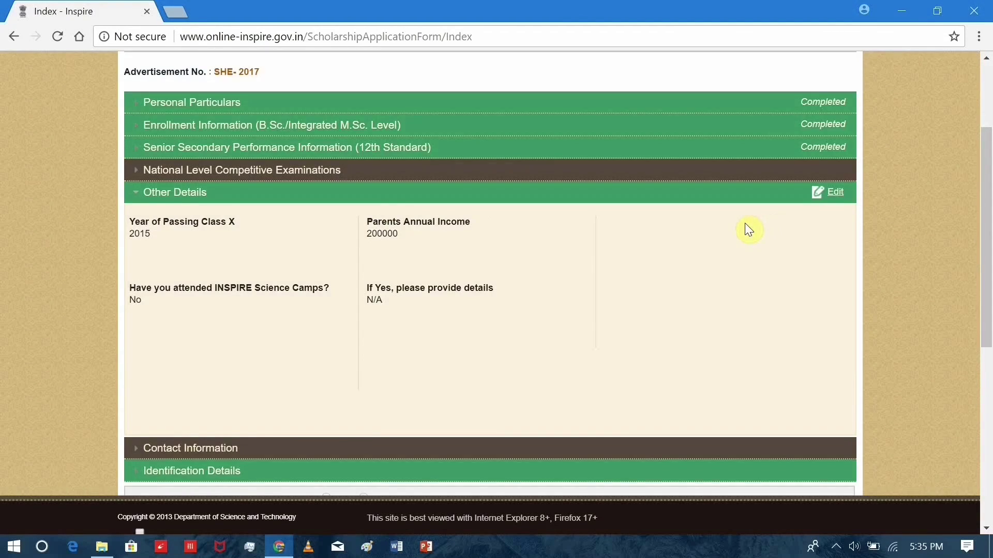
Make Contact Information editable and enter the permanent street address.
scroll(723, 248, "down", 3)
left_click(712, 285)
scroll(750, 207, "up", 2)
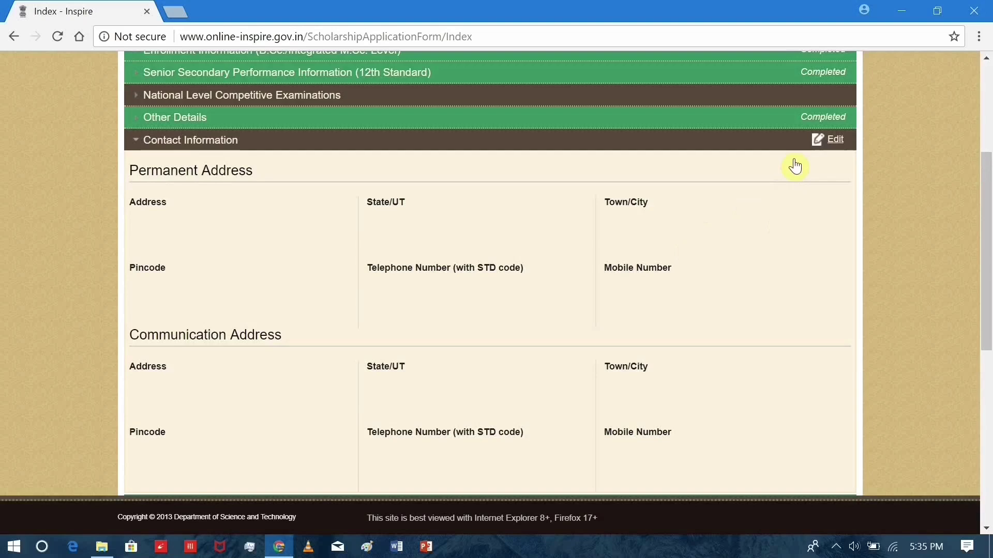
left_click(827, 139)
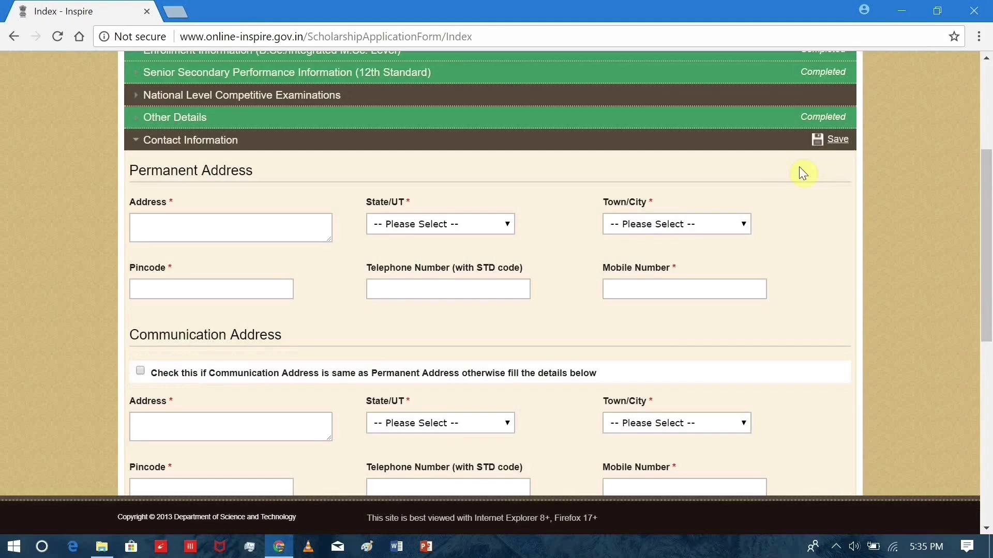
scroll(791, 171, "down", 2)
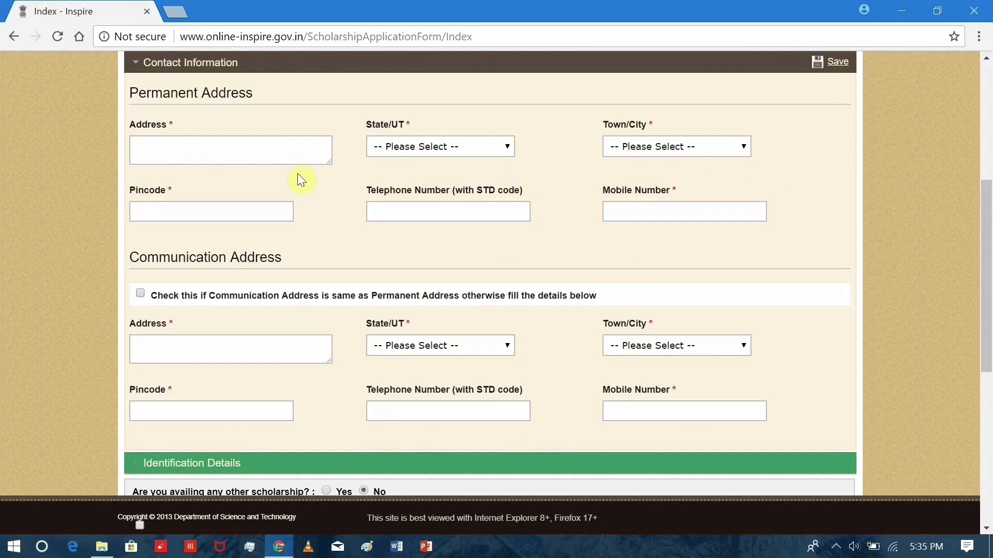
left_click(264, 152)
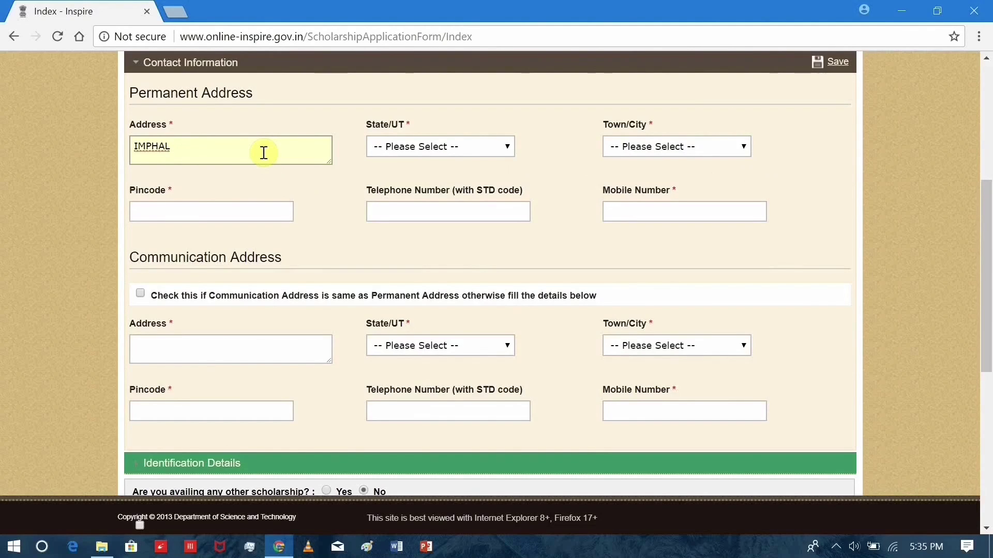
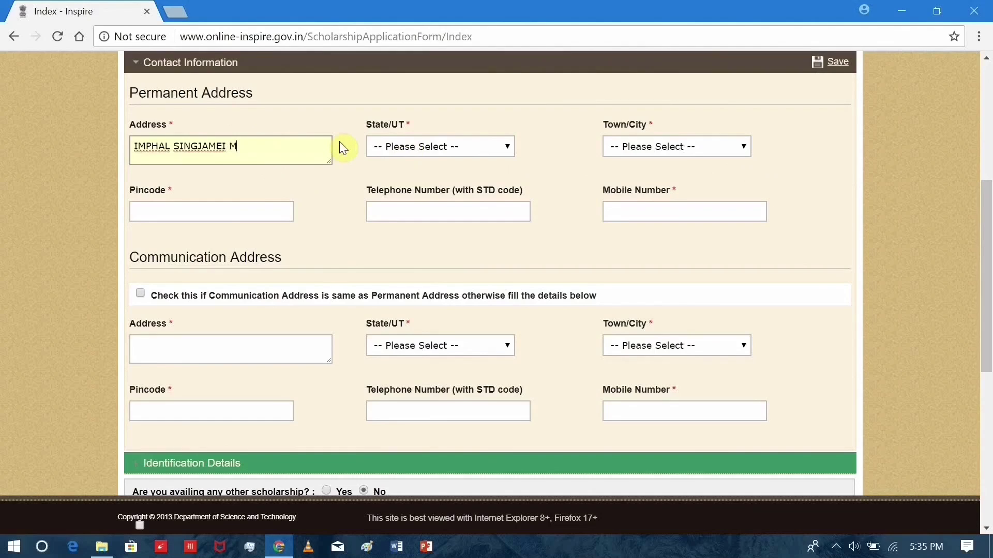
Set the permanent state to MANIPUR and town Imphal, with the pincode and mobile number.
left_click(392, 151)
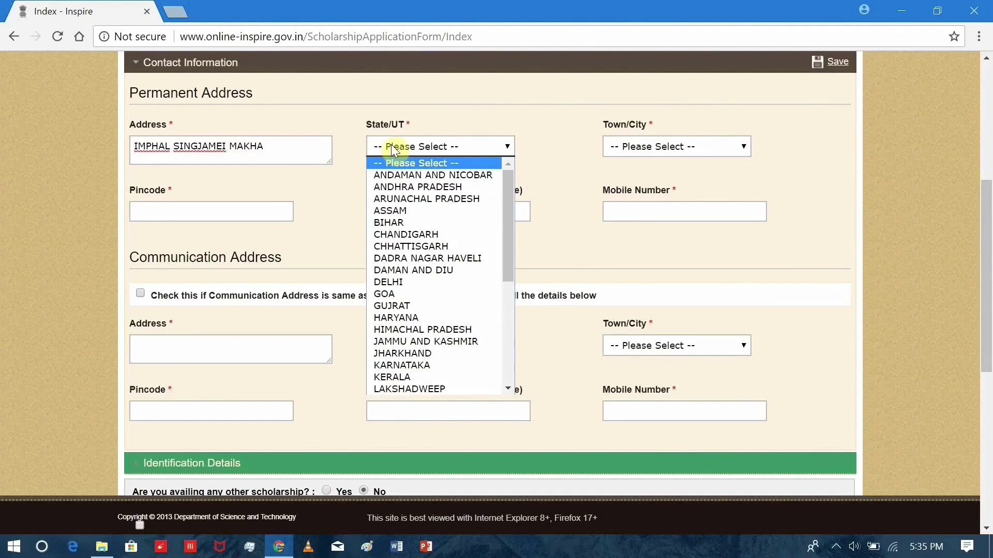
key("m")
scroll(404, 243, "down", 5)
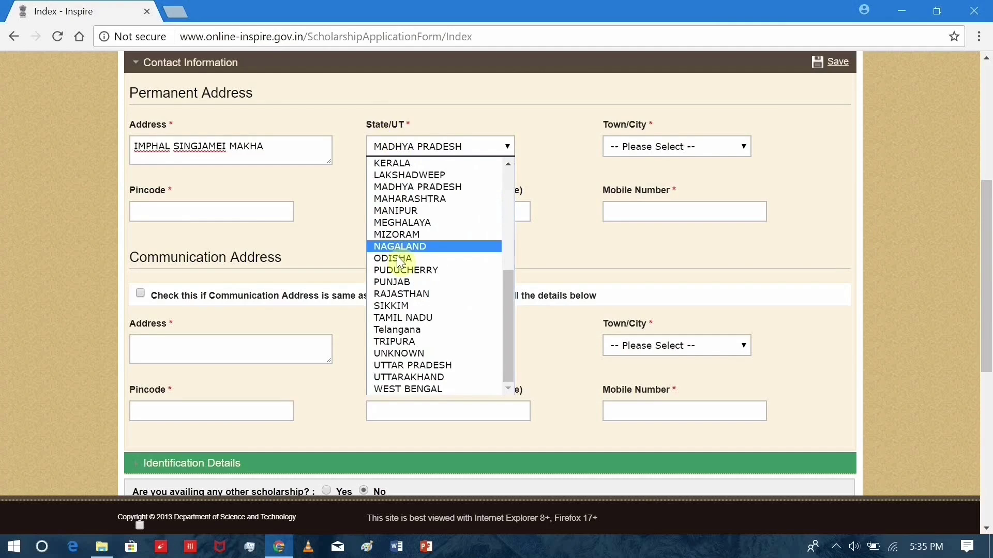
left_click(406, 210)
left_click(619, 144)
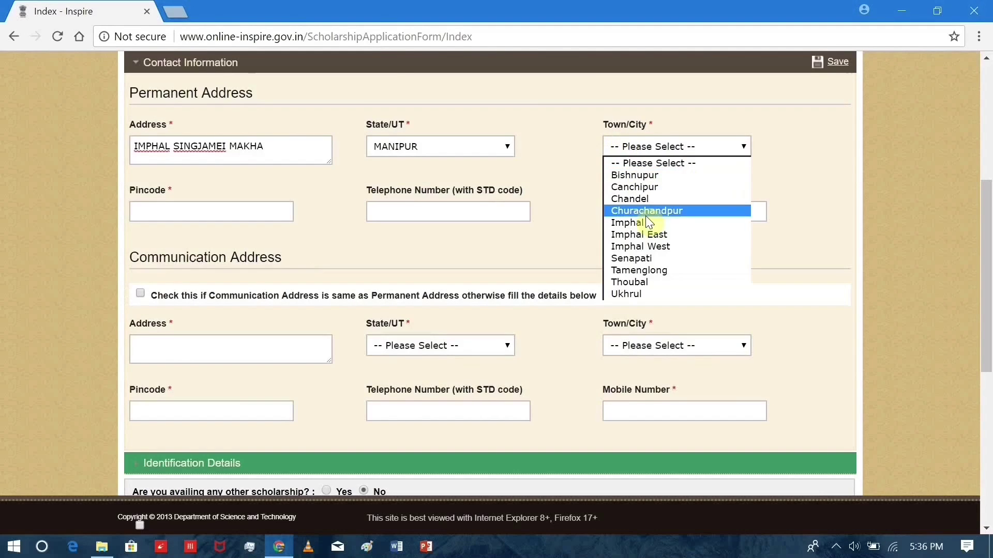
left_click(628, 226)
left_click(280, 212)
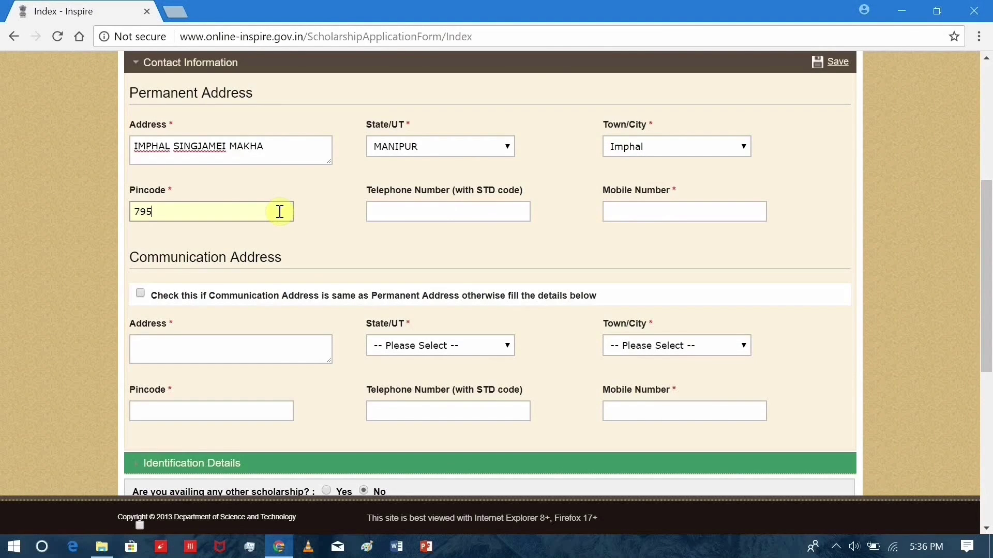
type("795001")
left_click(644, 206)
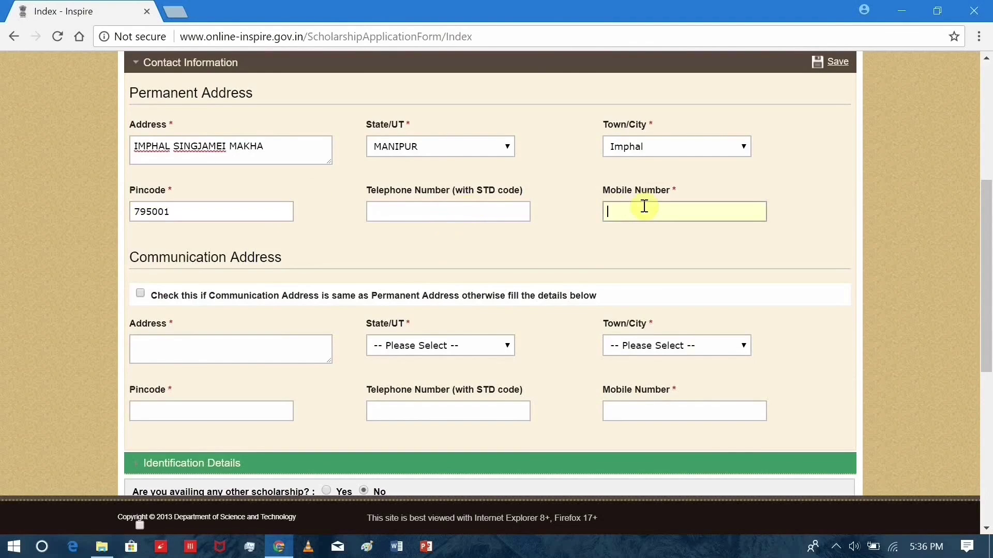
Copy the permanent address as the communication address and save the contact details.
scroll(434, 215, "down", 2)
left_click(140, 216)
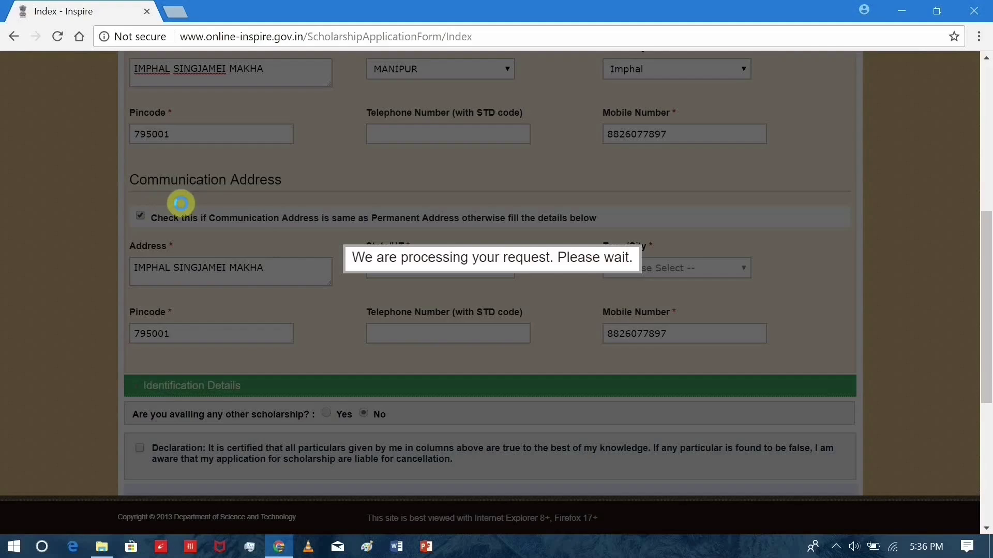
scroll(641, 175, "up", 3)
left_click(834, 139)
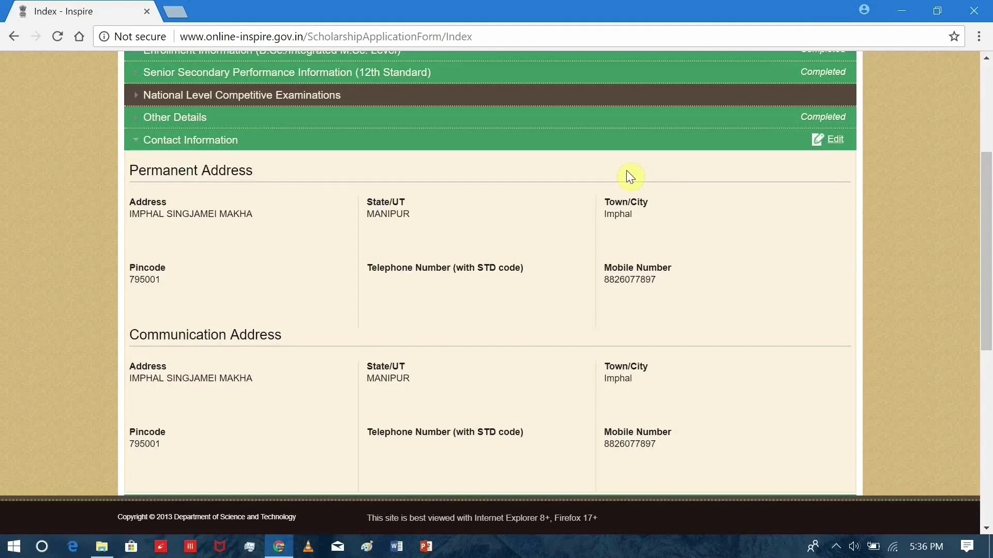
Accept the declaration with place MUKHERJEE NAGAR and State/UT DELHI.
scroll(627, 173, "down", 4)
scroll(599, 172, "down", 2)
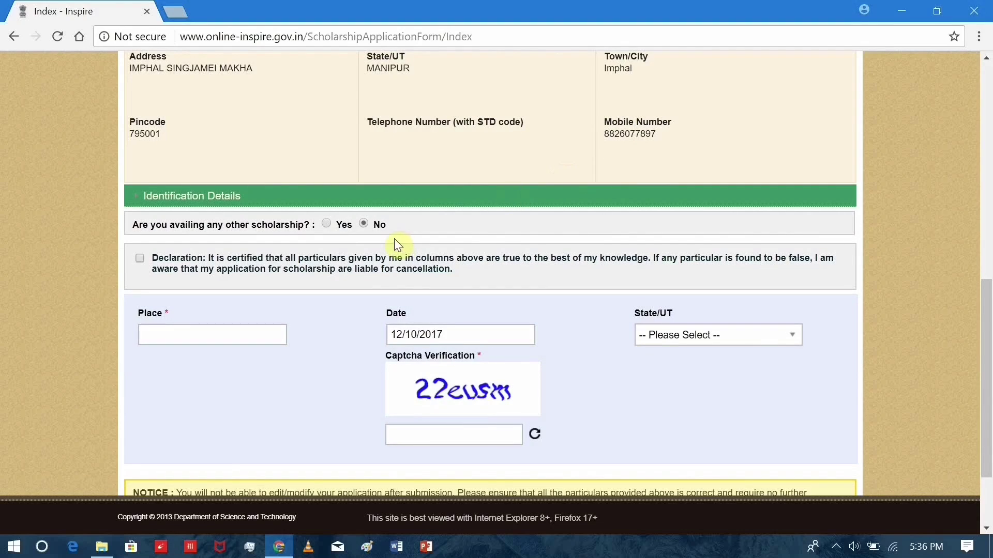
left_click(139, 258)
left_click(177, 342)
type("M")
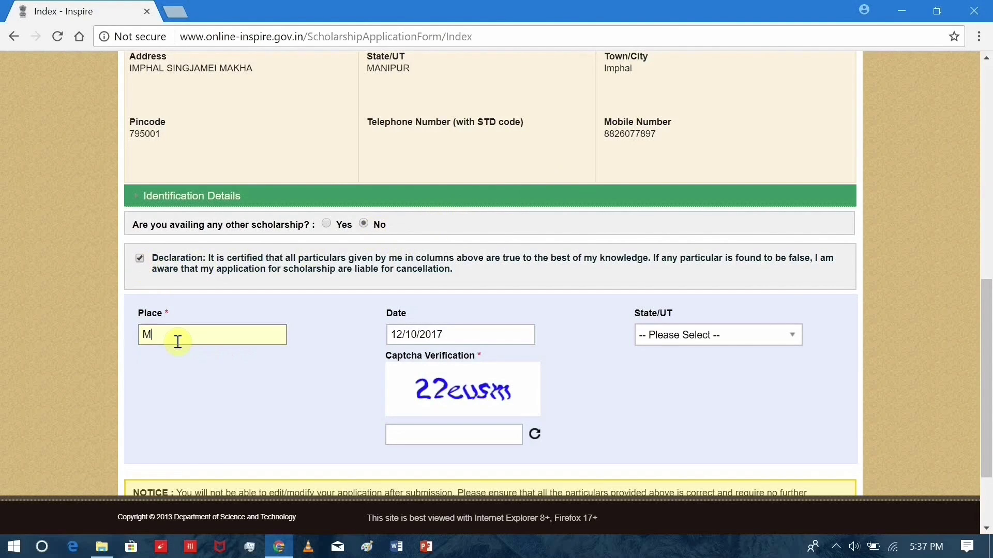
type("UKHERJEE NAGAR")
left_click(690, 339)
type("D")
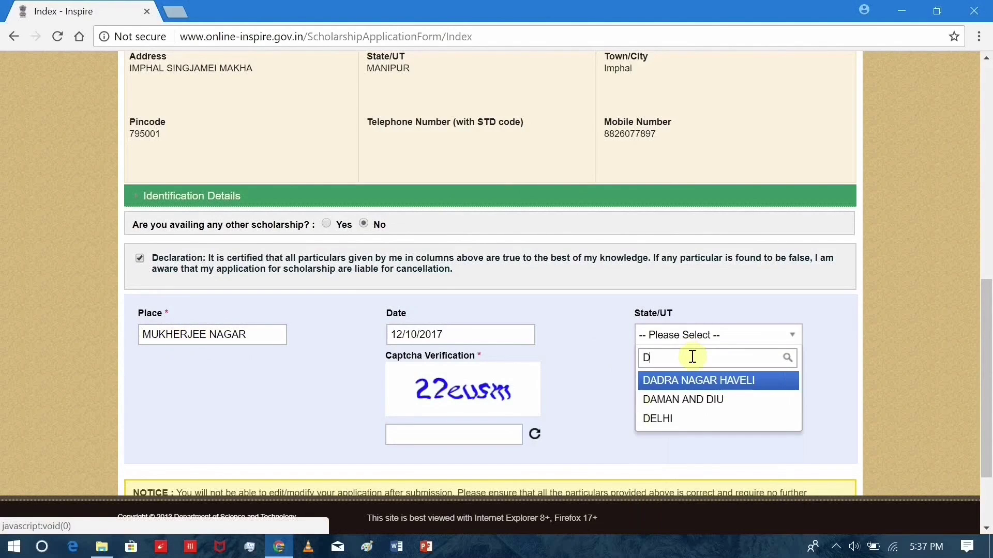
left_click(696, 418)
Refresh the captcha and enter the newly shown captcha text.
left_click(483, 443)
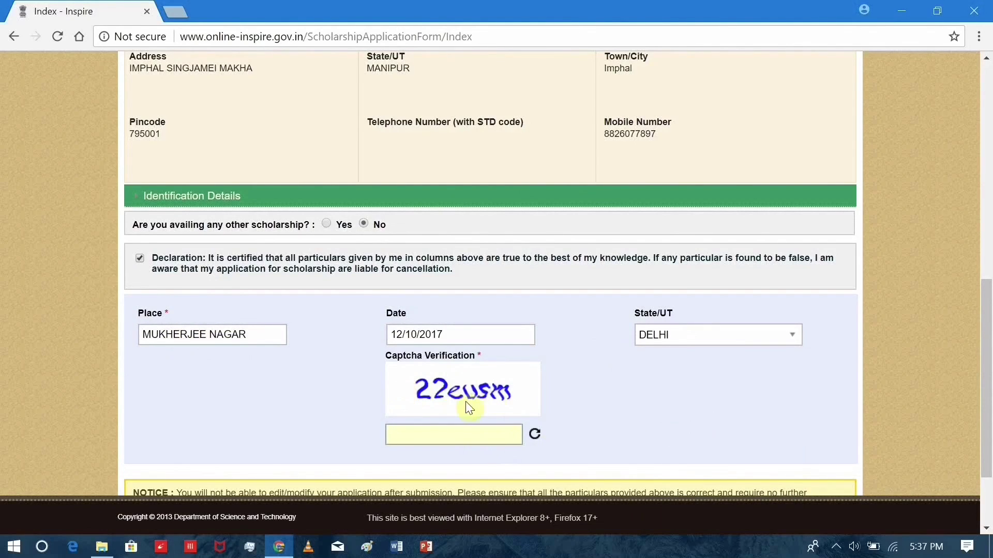
left_click(536, 437)
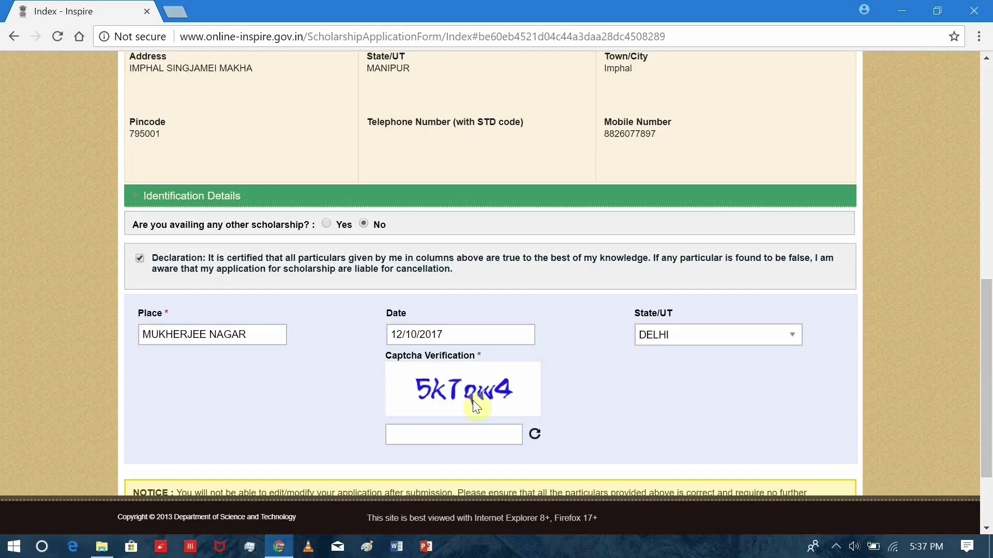
left_click(425, 434)
scroll(449, 435, "down", 2)
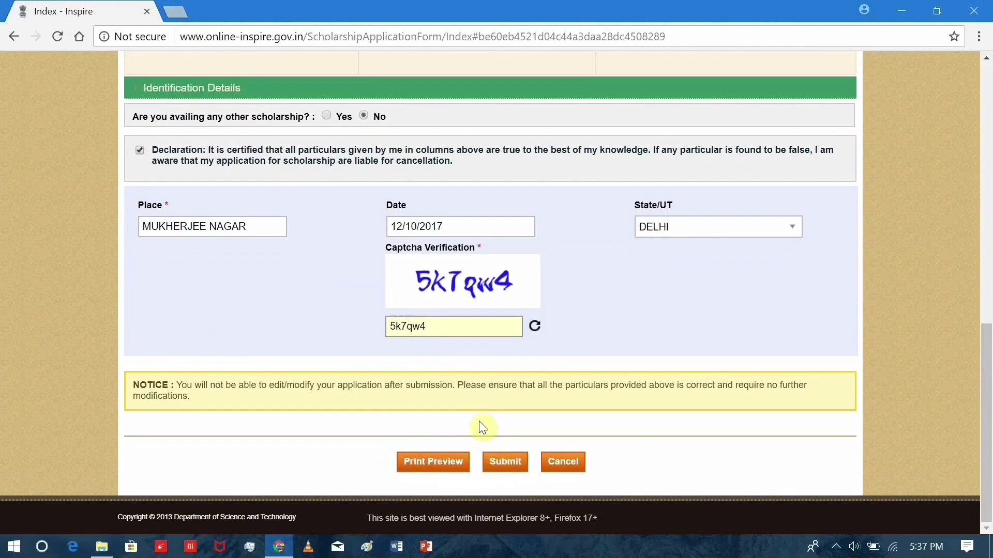
Submit and confirm the Higher Education scholarship application, review its details, and print it as PDF.
left_click(499, 460)
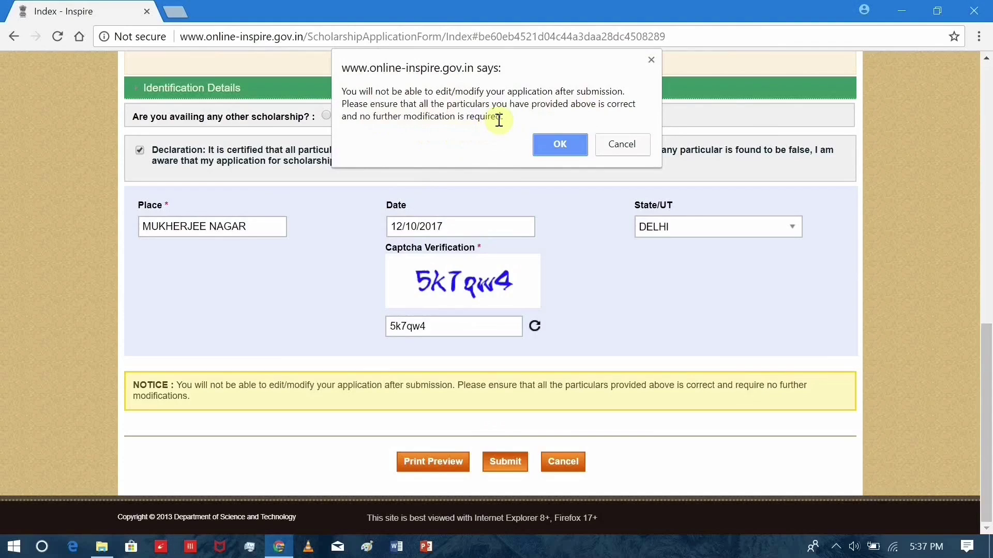
left_click(621, 144)
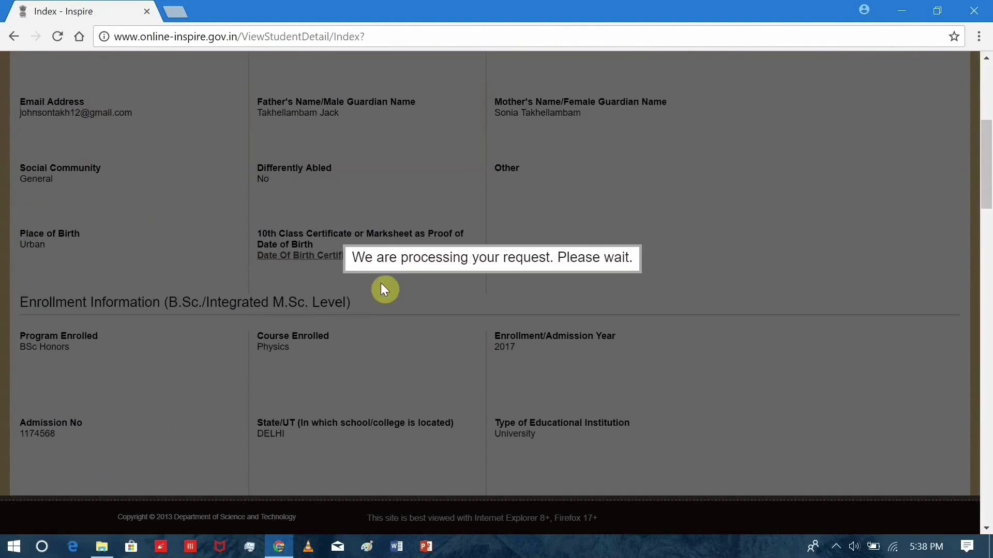
scroll(385, 289, "down", 15)
scroll(384, 289, "up", 7)
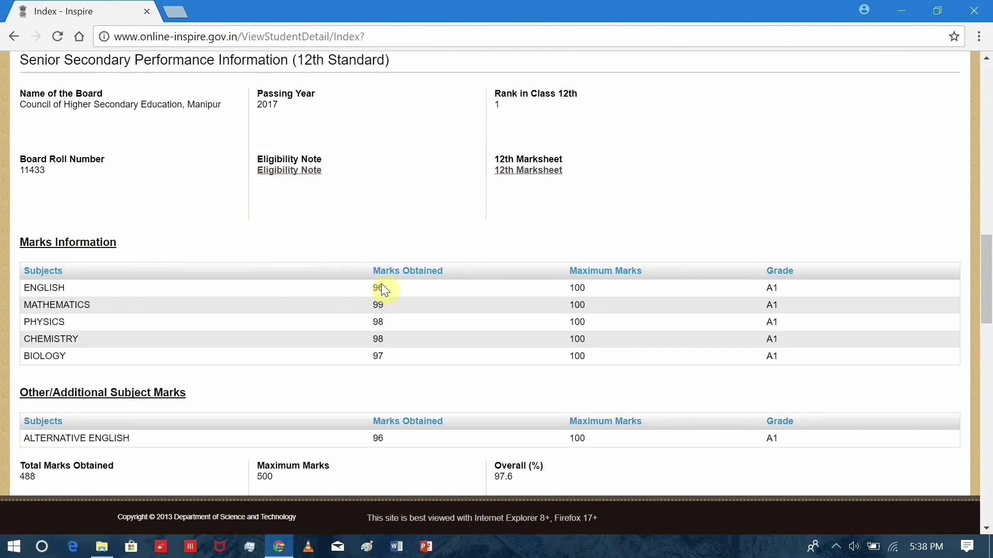
scroll(383, 289, "up", 10)
scroll(383, 289, "down", 14)
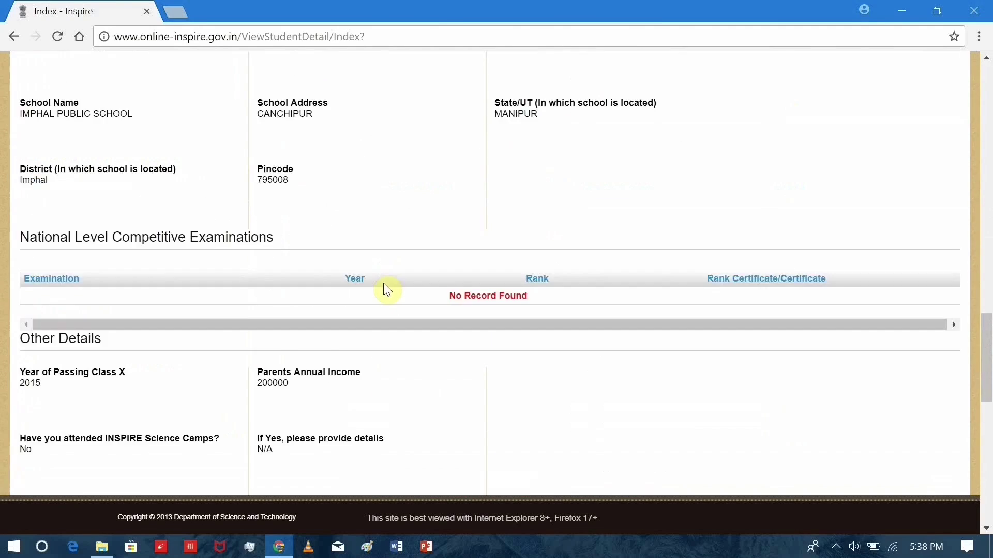
scroll(384, 287, "down", 10)
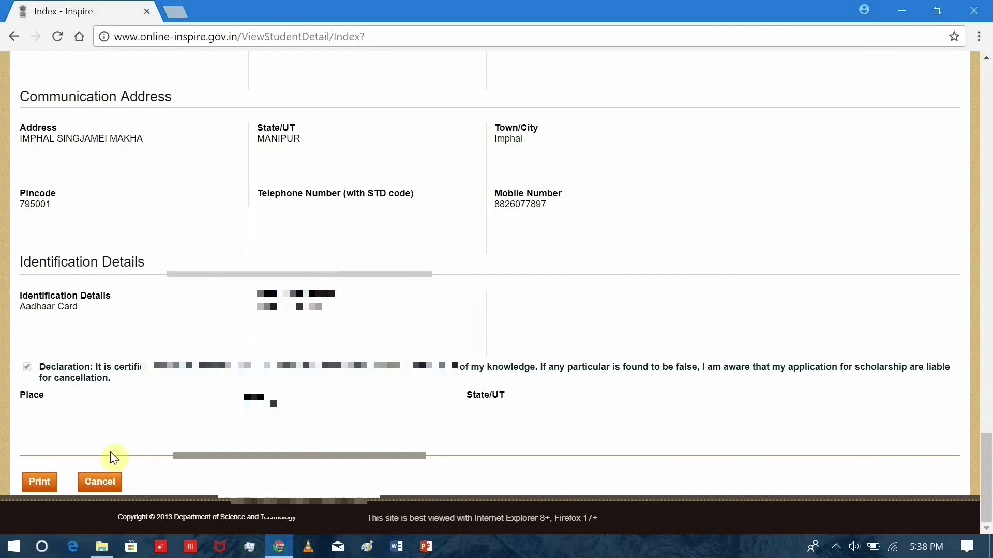
left_click(51, 483)
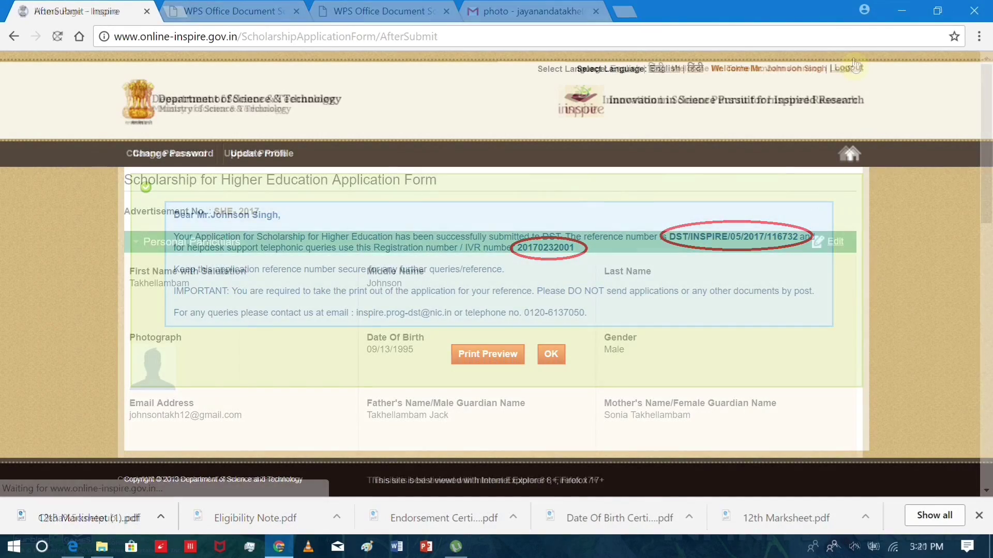
Log out of the INSPIRE portal and close the Chrome window.
left_click(855, 62)
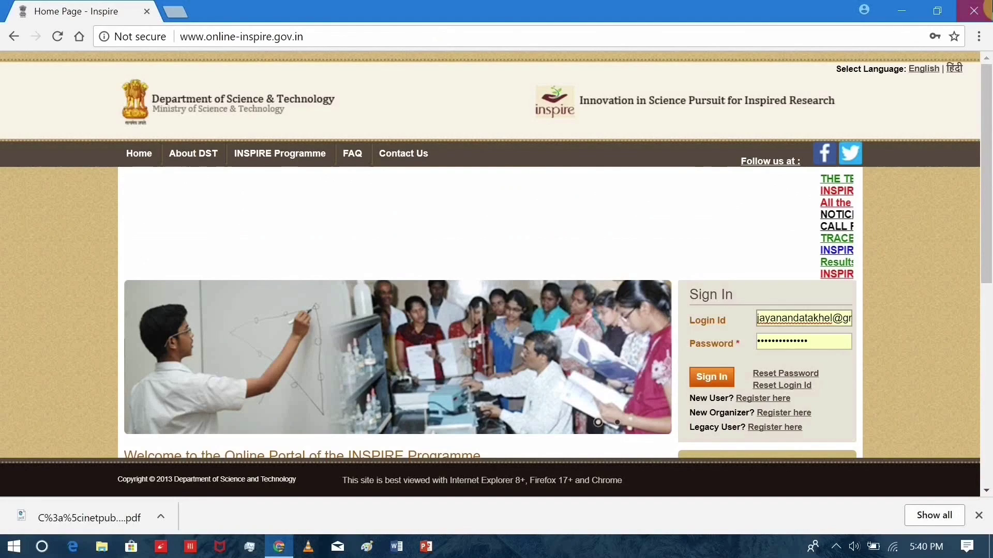
left_click(986, 9)
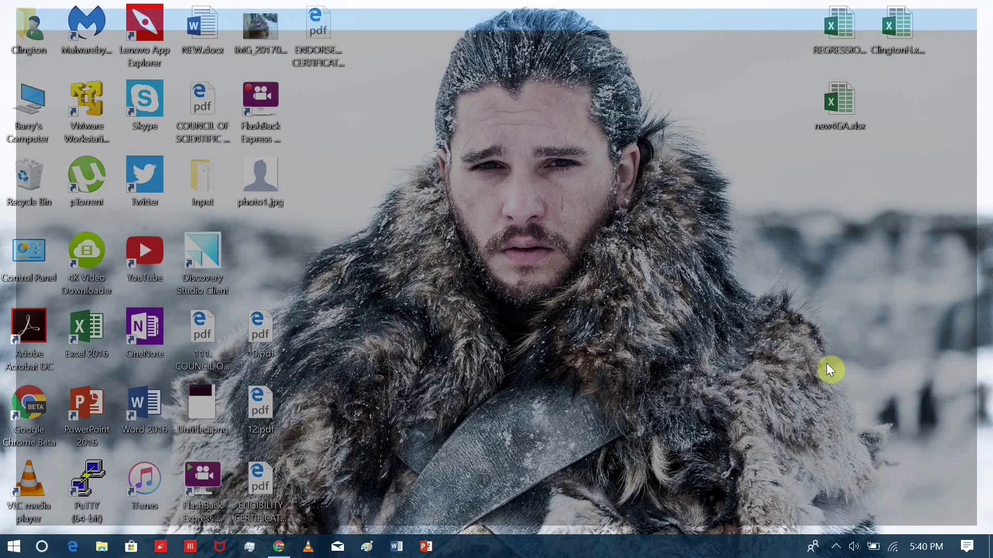